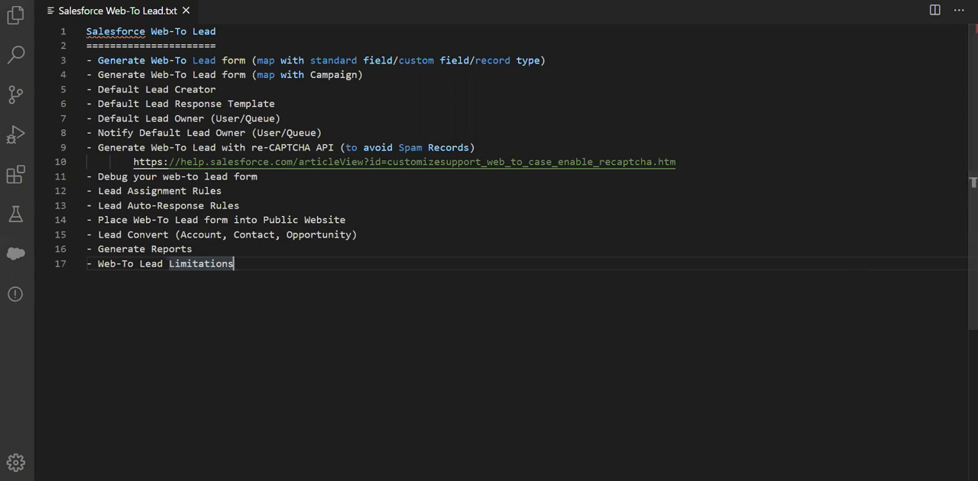
- Switch to Salesforce Setup in the browser, search the setup for "Web" and start creating a Web-to-Lead form
click(375, 461)
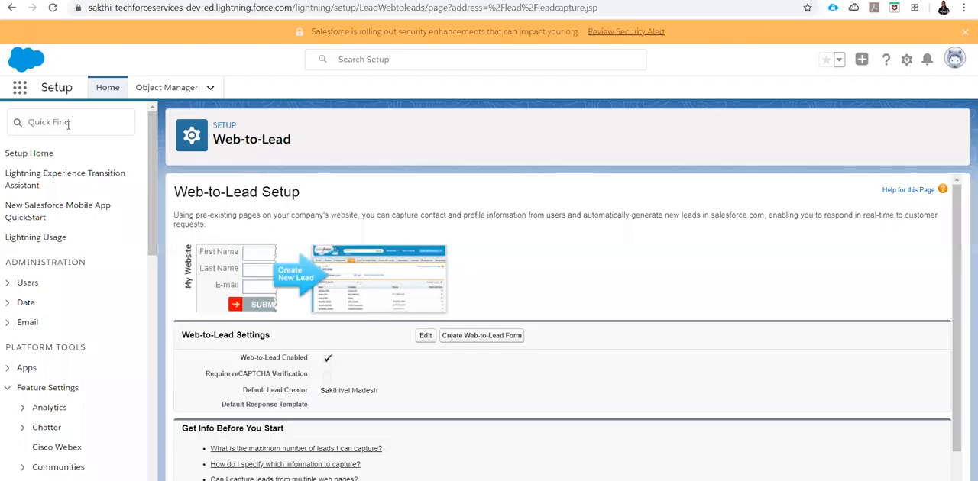
click(52, 122)
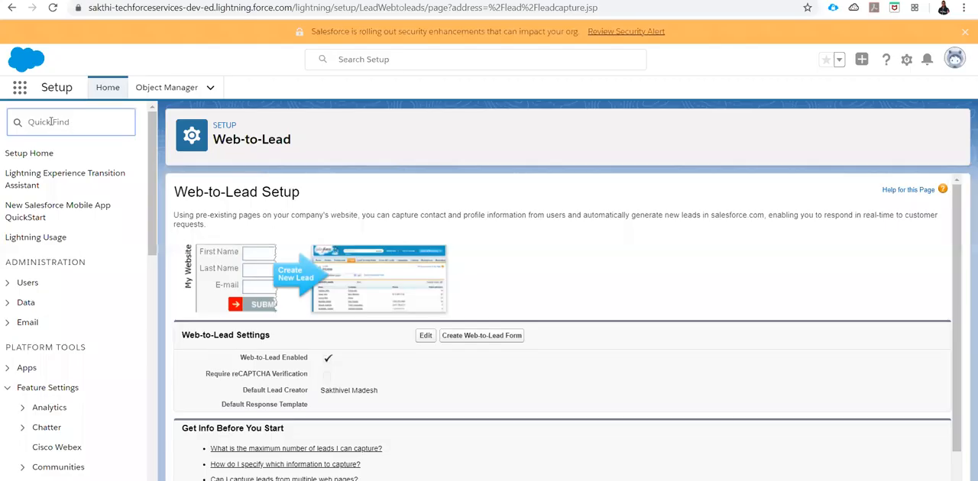
text(Web)
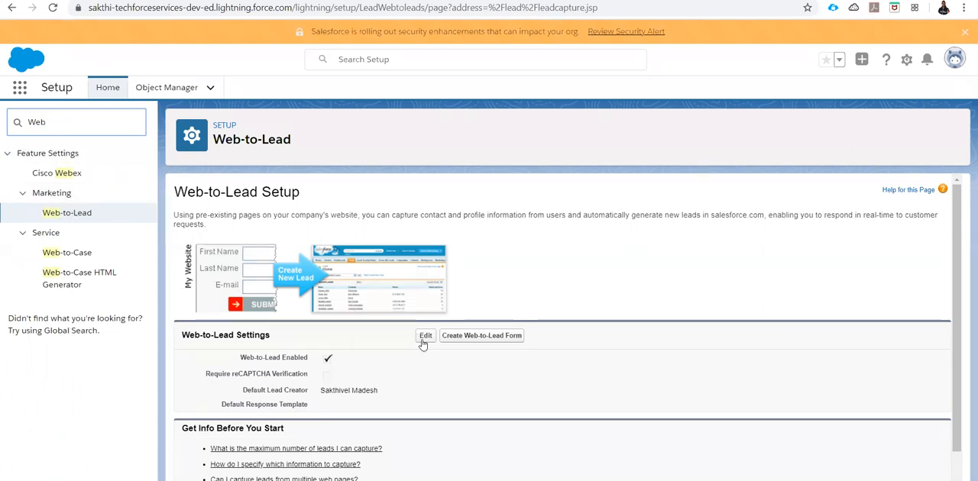
drag(276, 359, 333, 365)
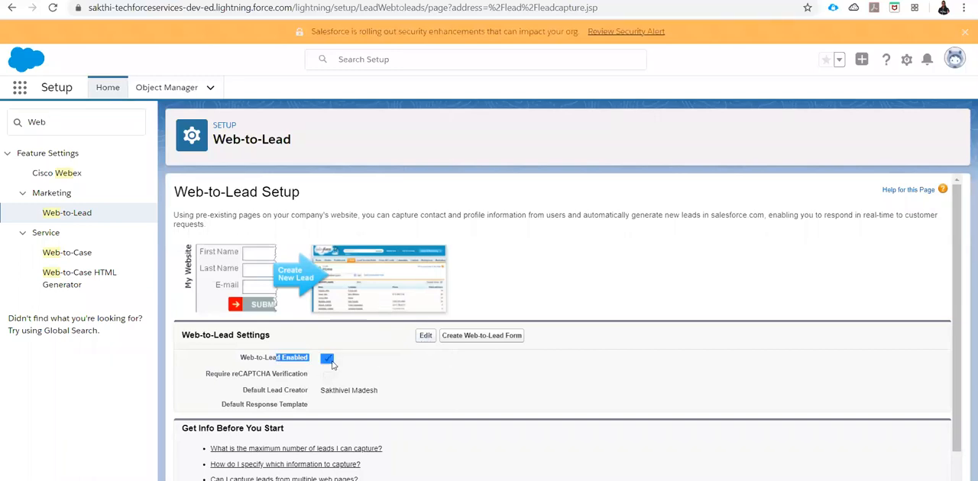
click(483, 342)
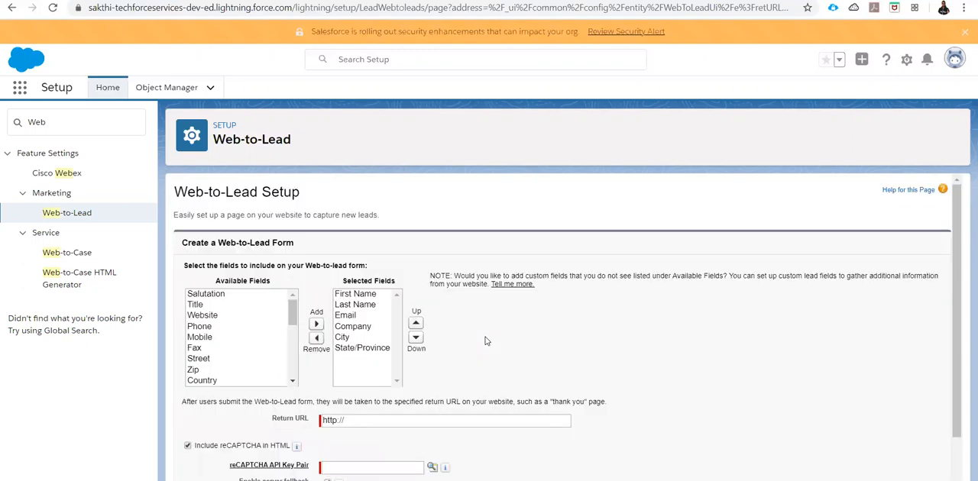
- Add the custom State field to the selected fields of the Web-to-Lead form
scroll(283, 280, down, 1)
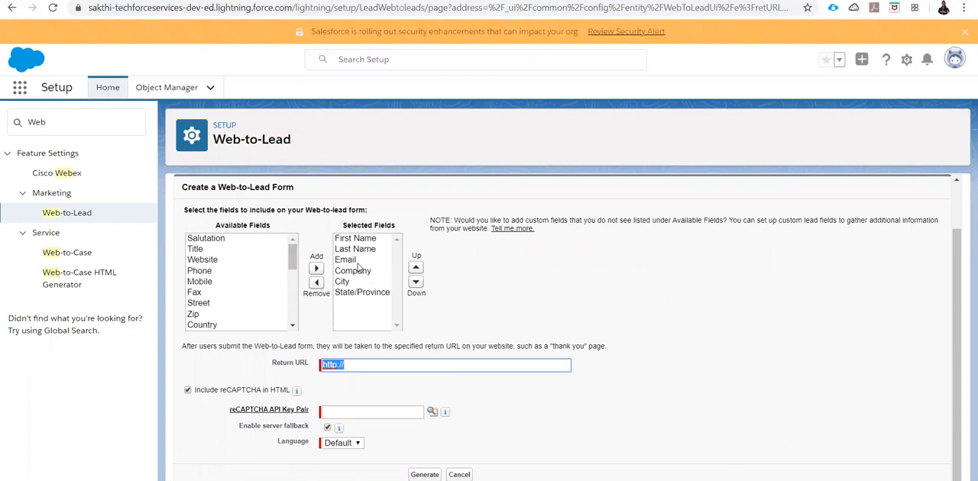
drag(292, 264, 293, 321)
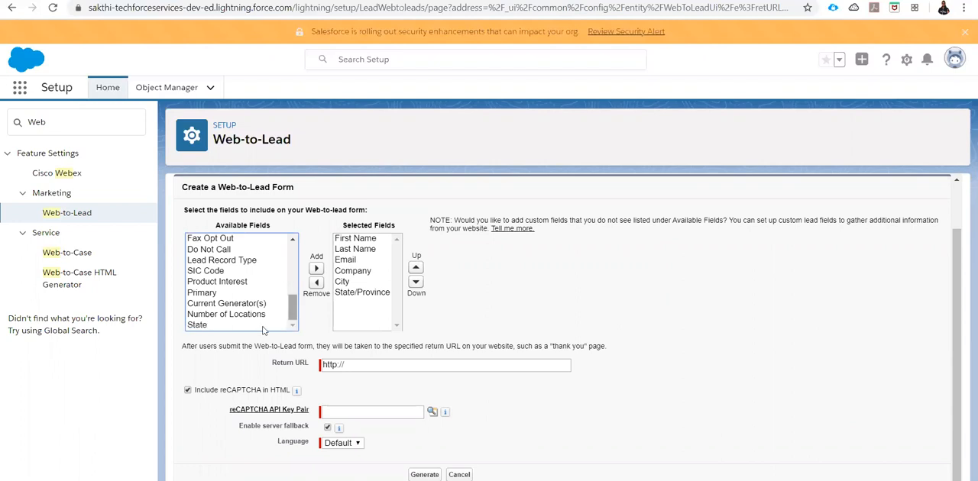
click(196, 326)
click(316, 269)
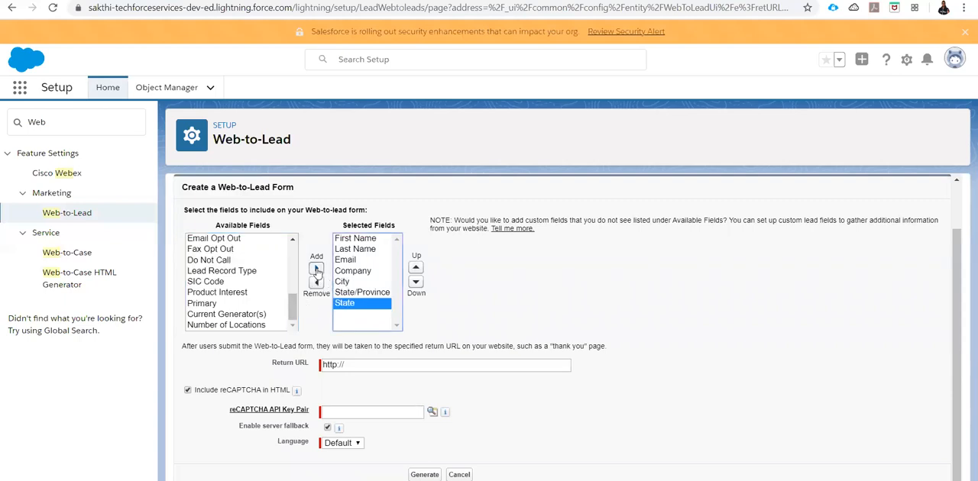
click(371, 365)
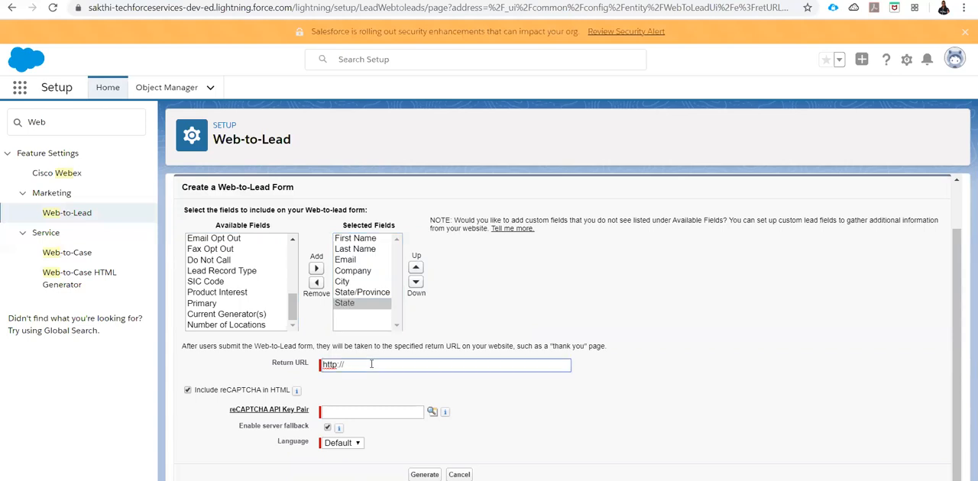
text(google.com)
- Exclude reCAPTCHA from the HTML and generate the Web-to-Lead form code
mouse_move(297, 392)
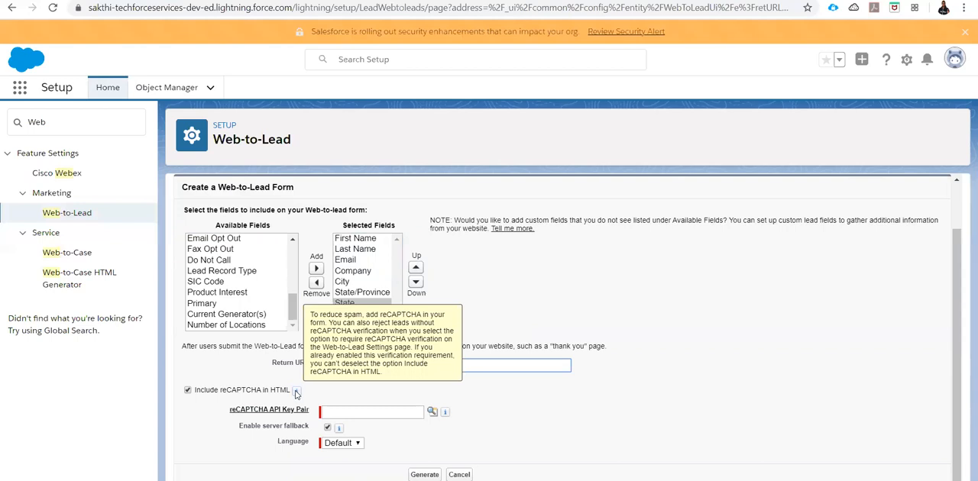
click(188, 391)
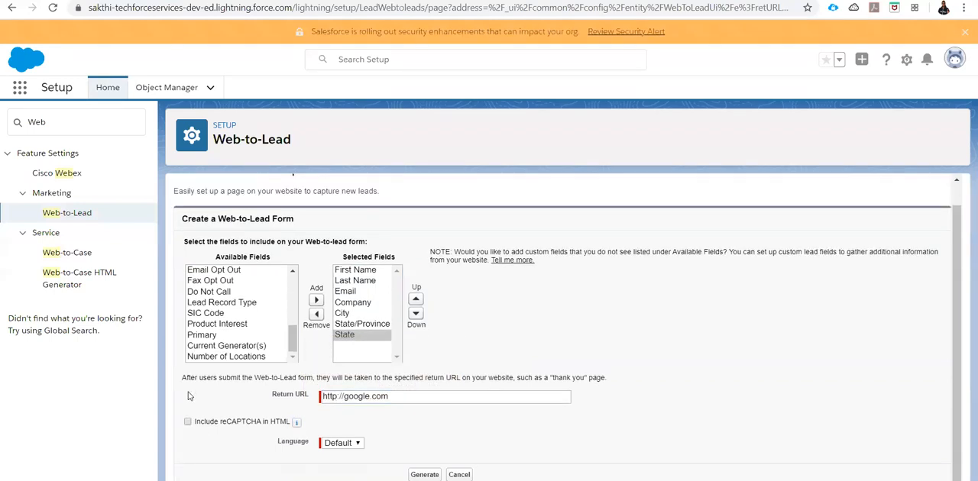
click(424, 474)
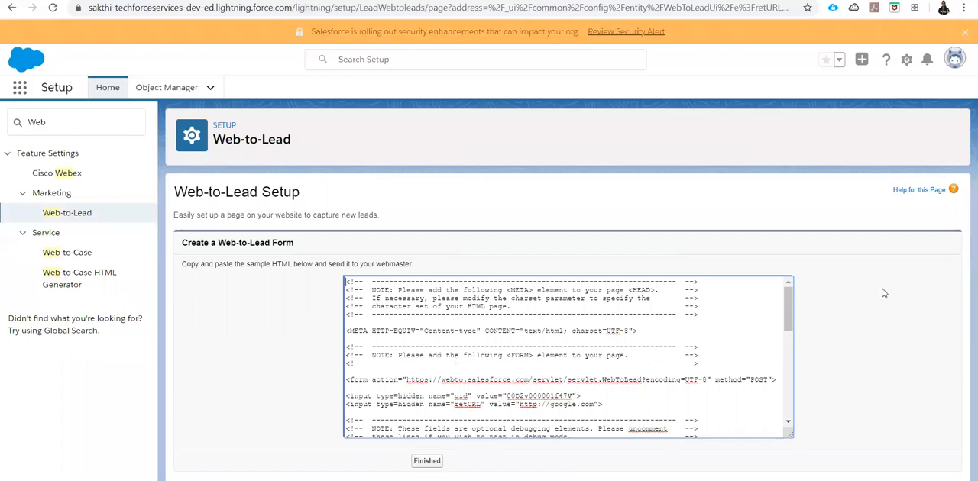
- Copy all the generated HTML, switch to Visual Studio Code and paste it into a new untitled file
key(ctrl+a)
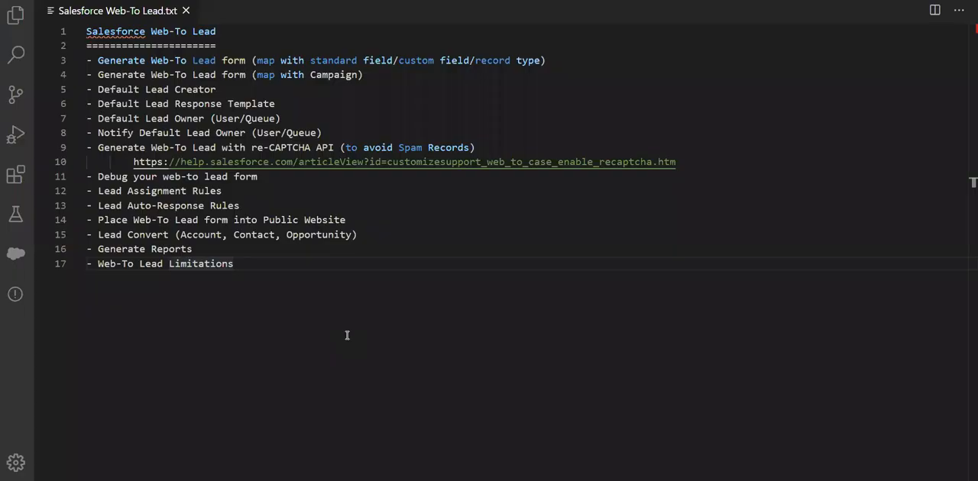
double_click(250, 15)
key(ctrl+v)
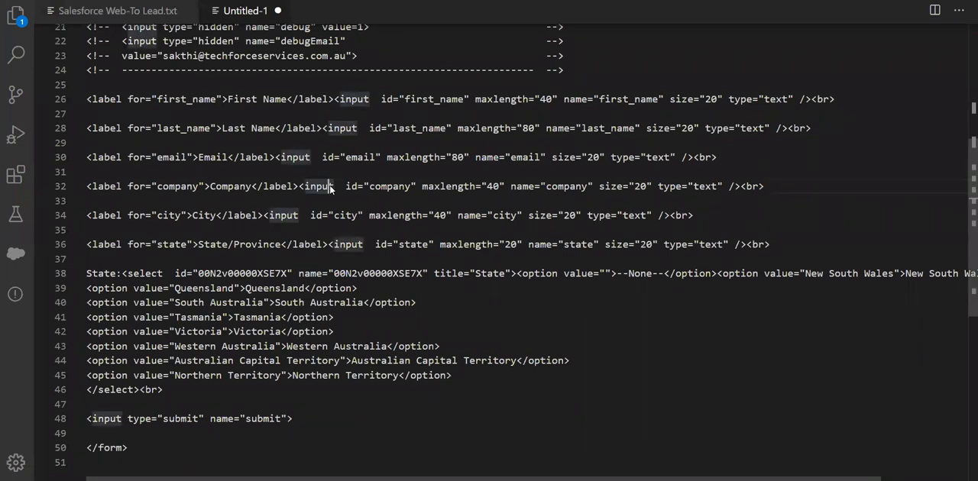
- Save the pasted code as web.html in the Demo folder on the Desktop
key(ctrl+s)
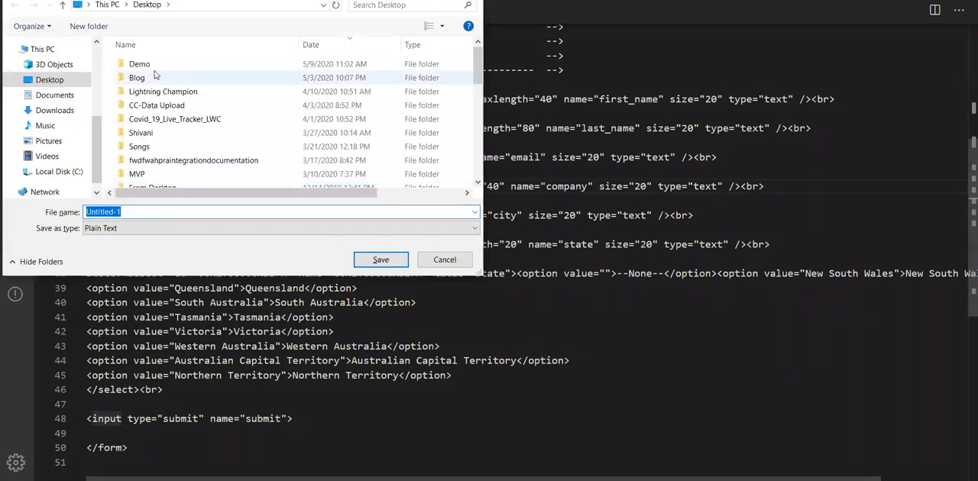
double_click(152, 69)
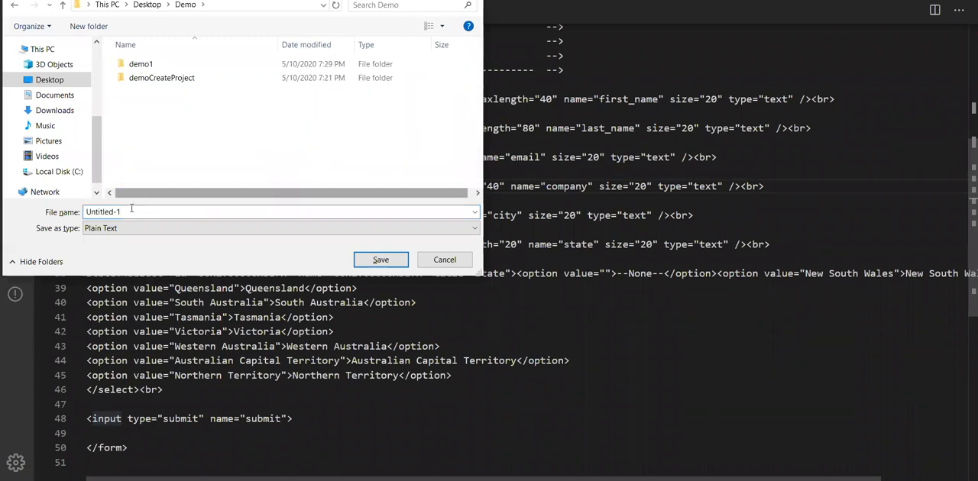
text(web)
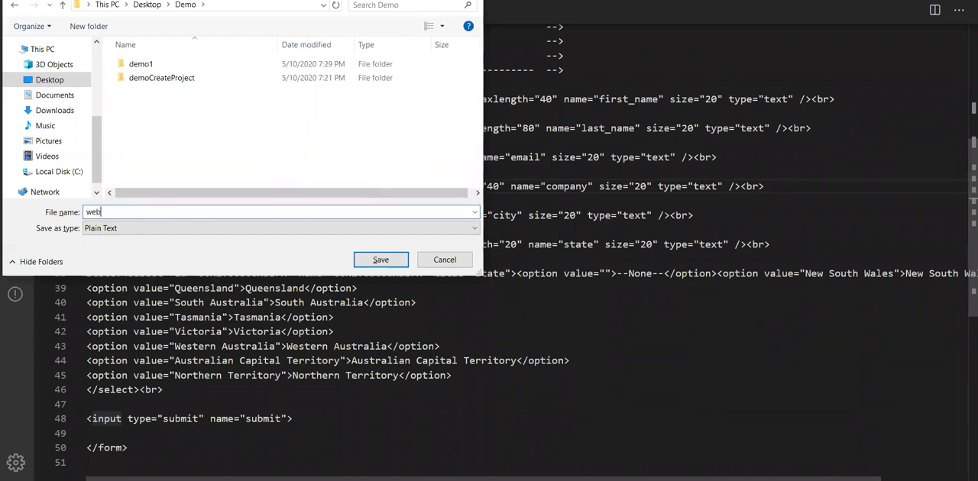
text(.html)
key(Return)
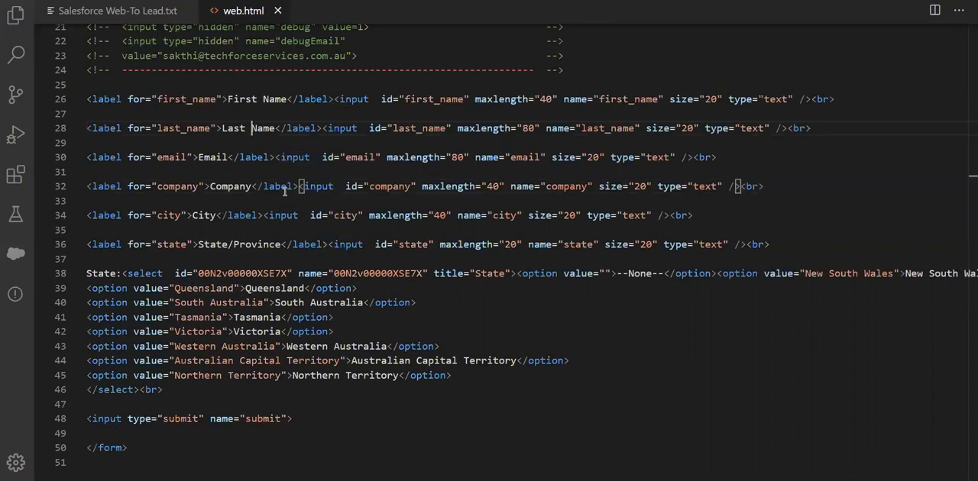
- Examine the form's action URL and the hidden oid and retURL inputs with their values in web.html
scroll(284, 191, up, 7)
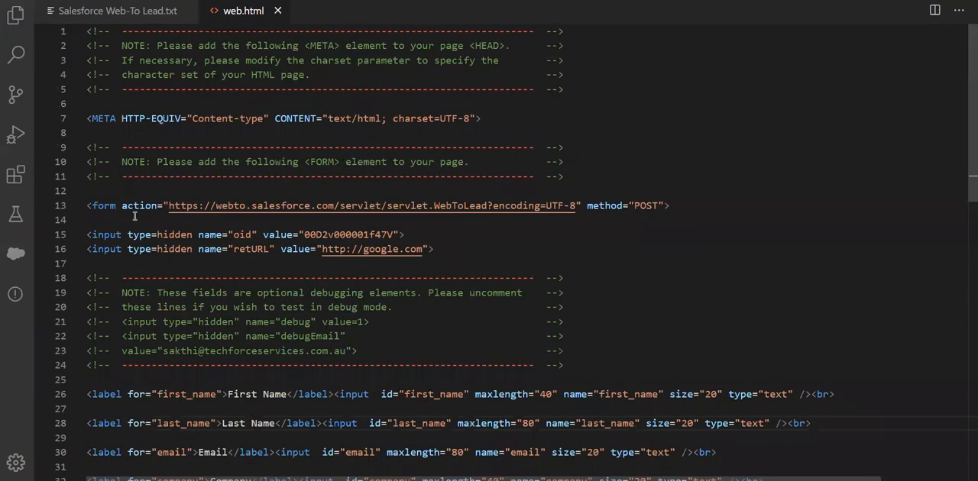
click(88, 206)
drag(103, 205, 162, 206)
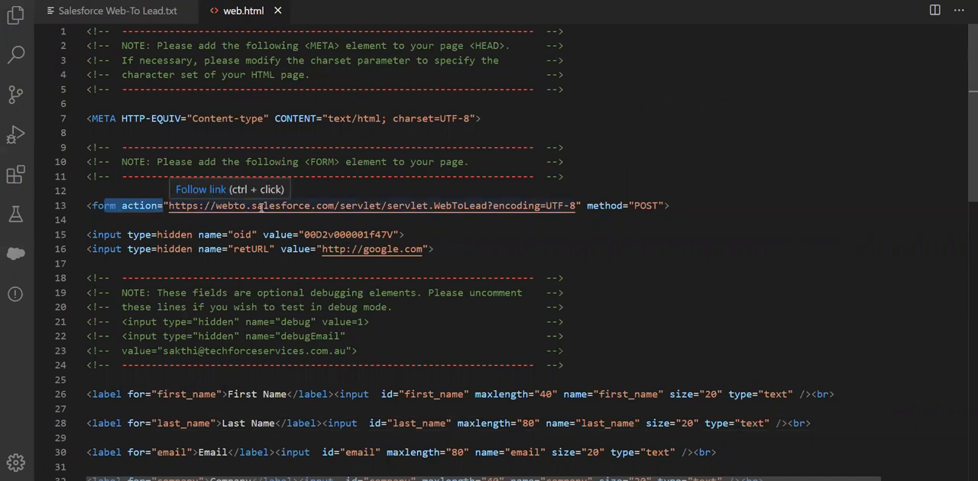
scroll(195, 199, down, 1)
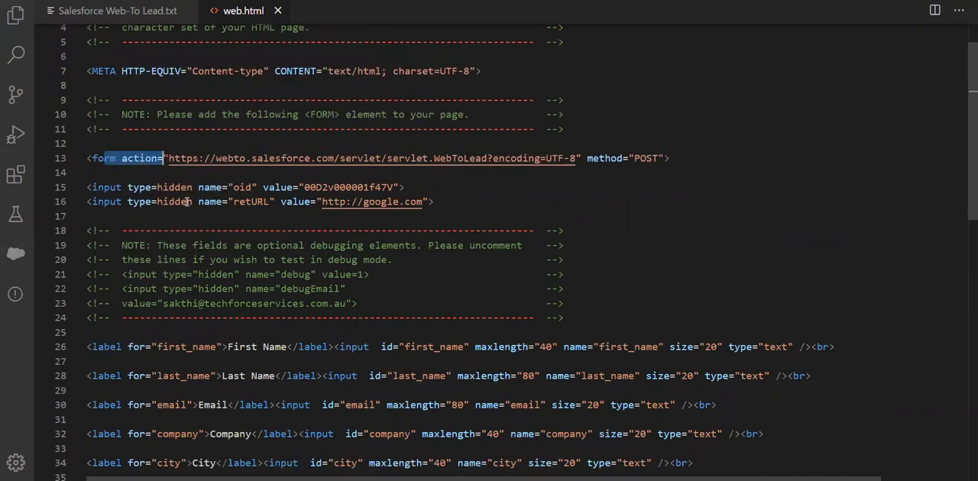
drag(169, 190, 433, 201)
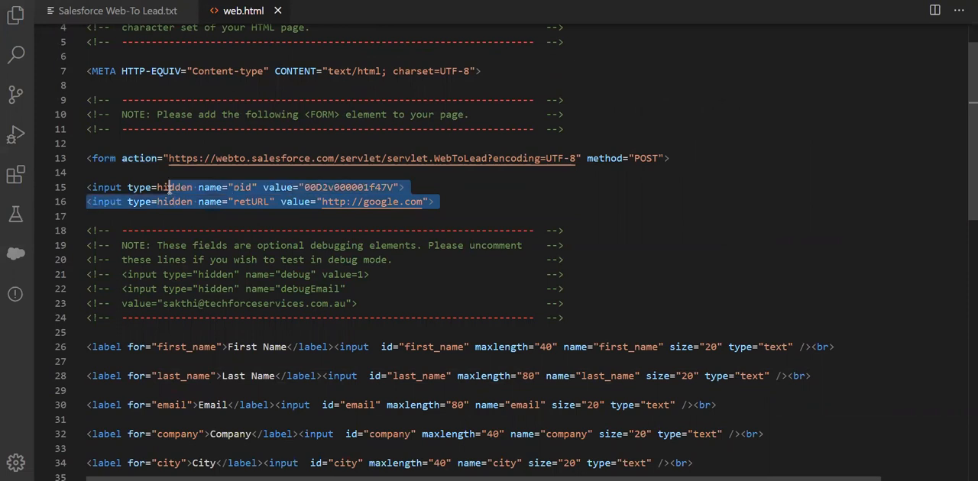
click(237, 187)
double_click(236, 187)
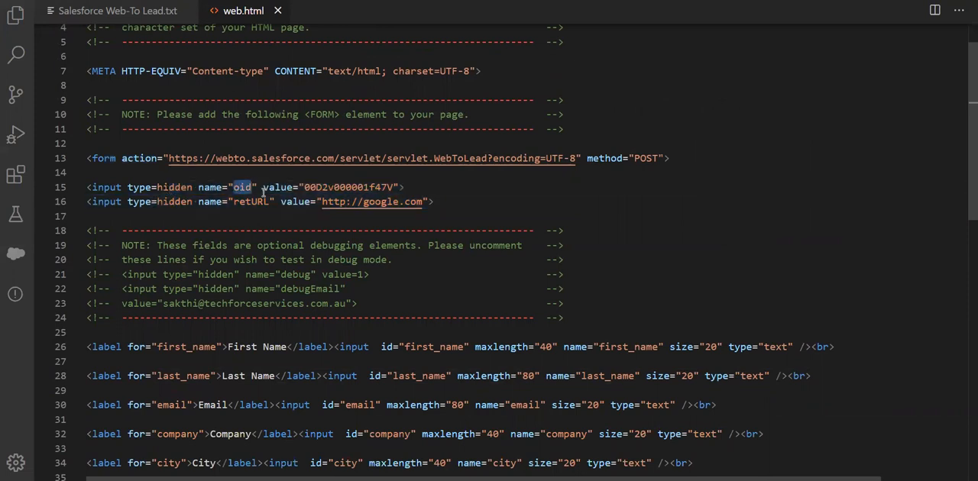
double_click(342, 187)
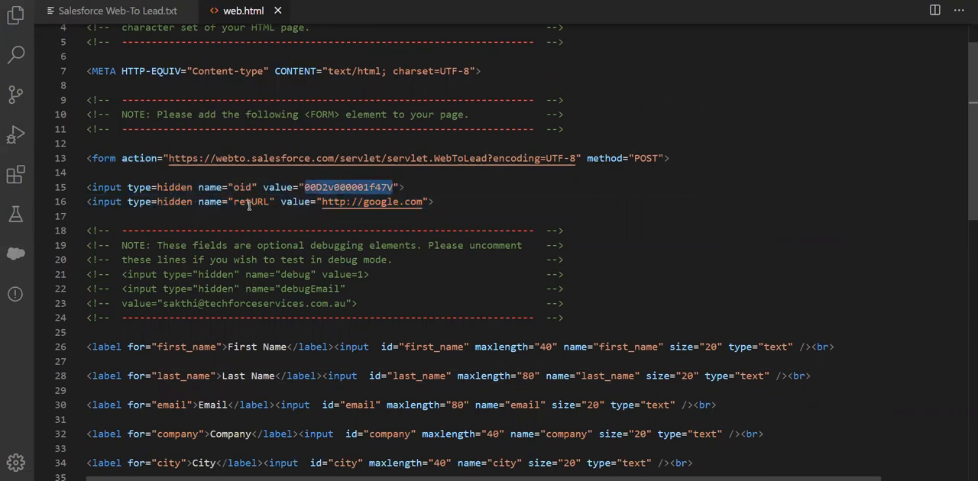
click(249, 202)
double_click(248, 203)
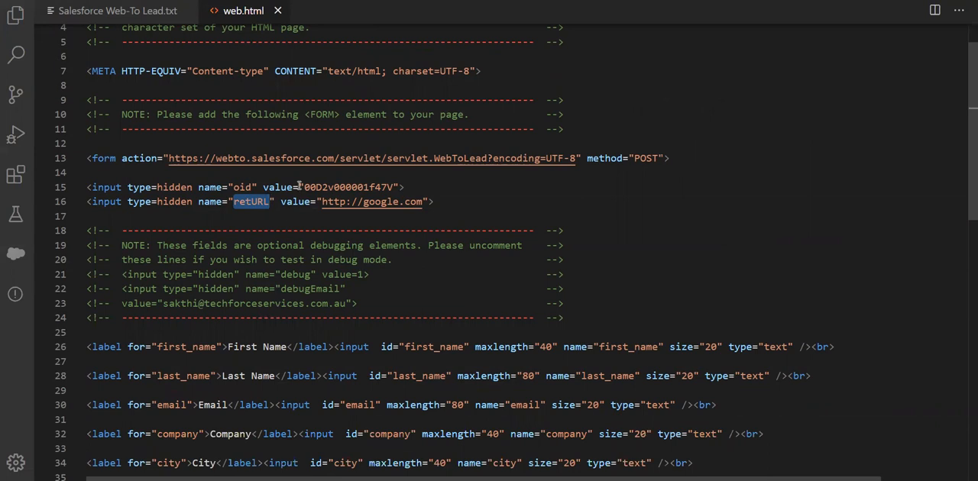
drag(166, 158, 547, 158)
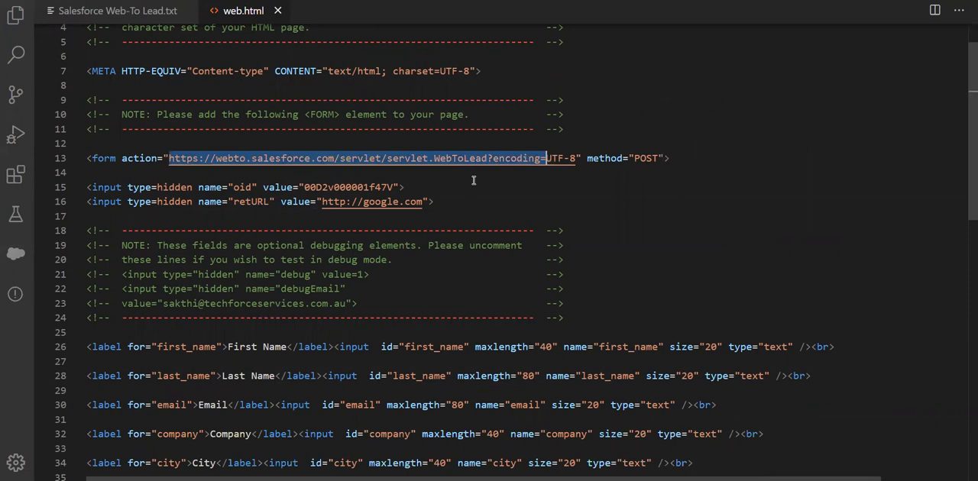
double_click(327, 187)
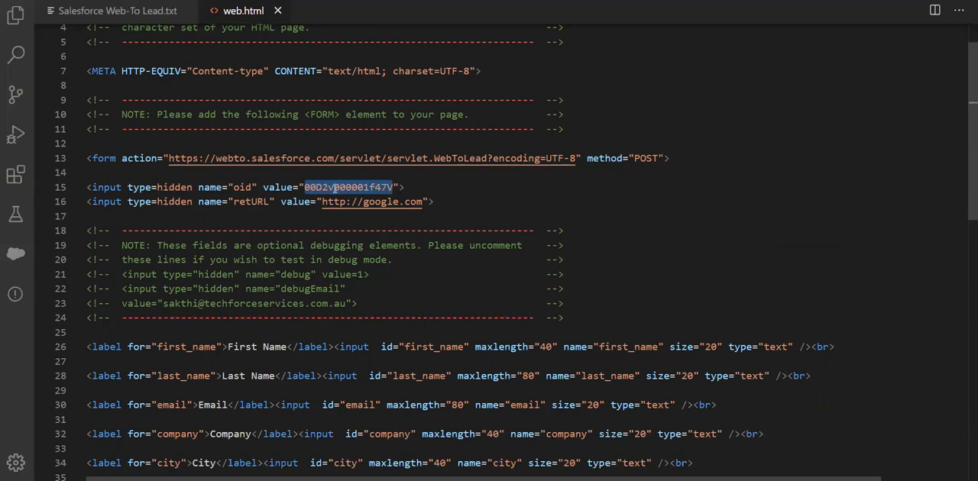
drag(422, 201, 276, 201)
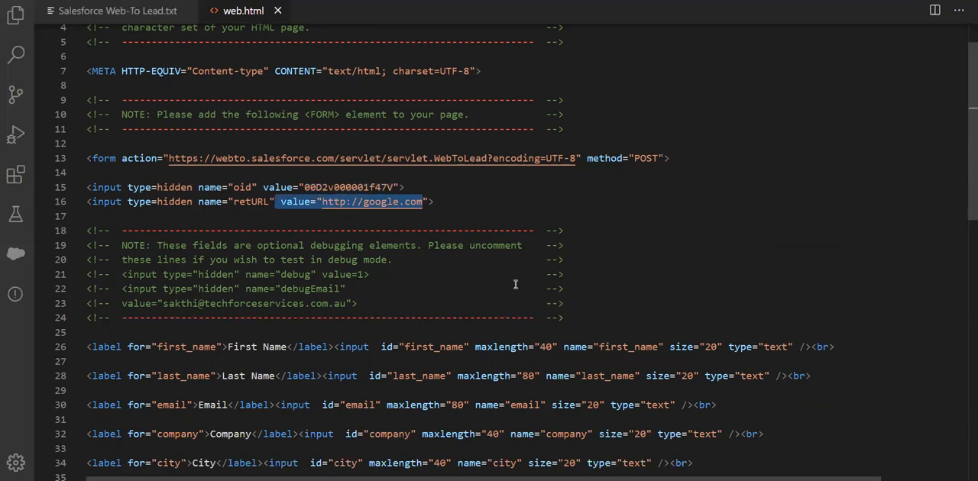
- Examine the ids of the standard field inputs from first_name to state, and the custom State picklist's id and name attributes
scroll(516, 285, down, 3)
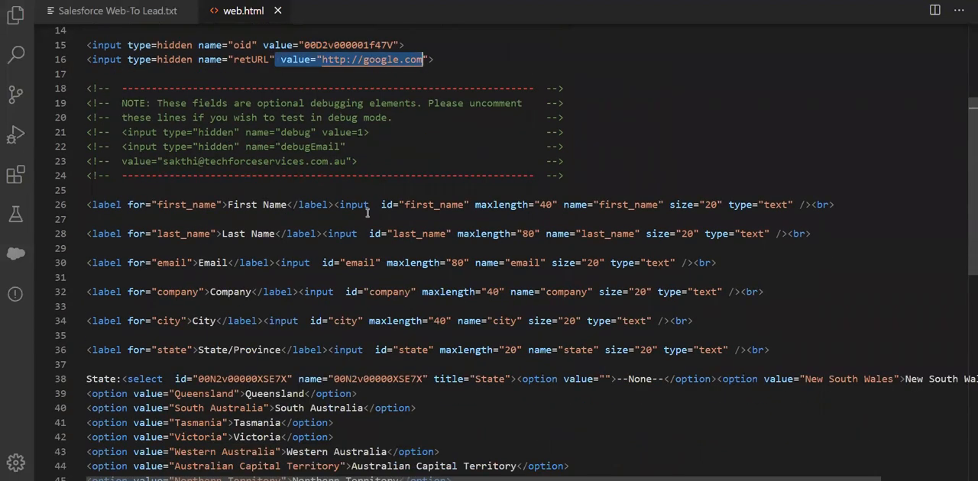
double_click(423, 204)
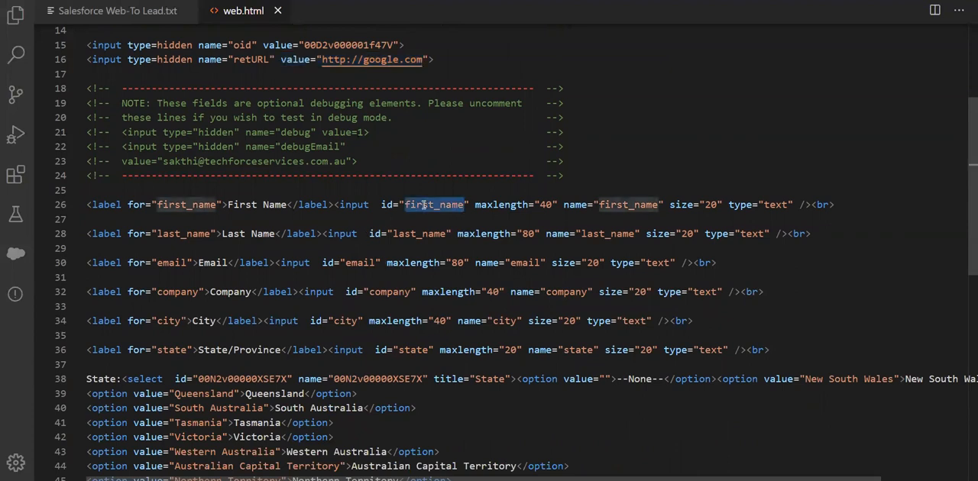
double_click(420, 234)
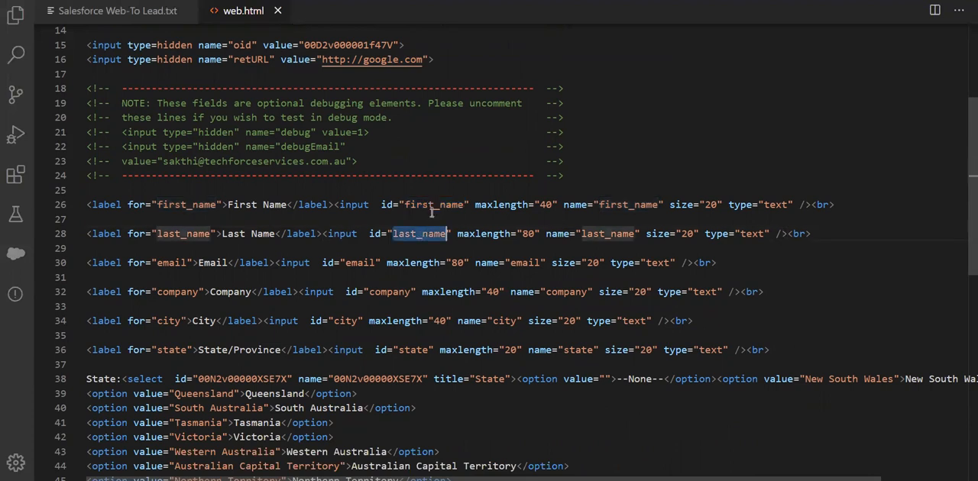
double_click(443, 205)
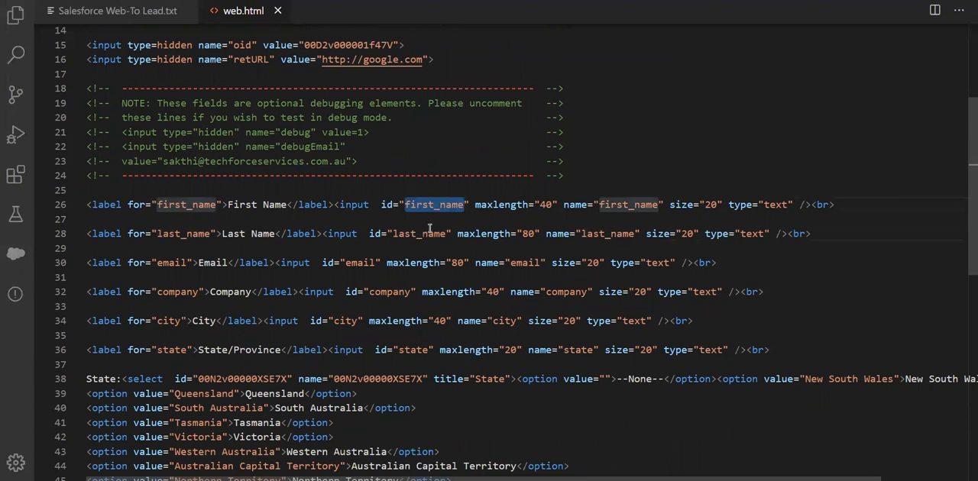
double_click(430, 231)
scroll(370, 218, down, 1)
click(363, 215)
double_click(342, 273)
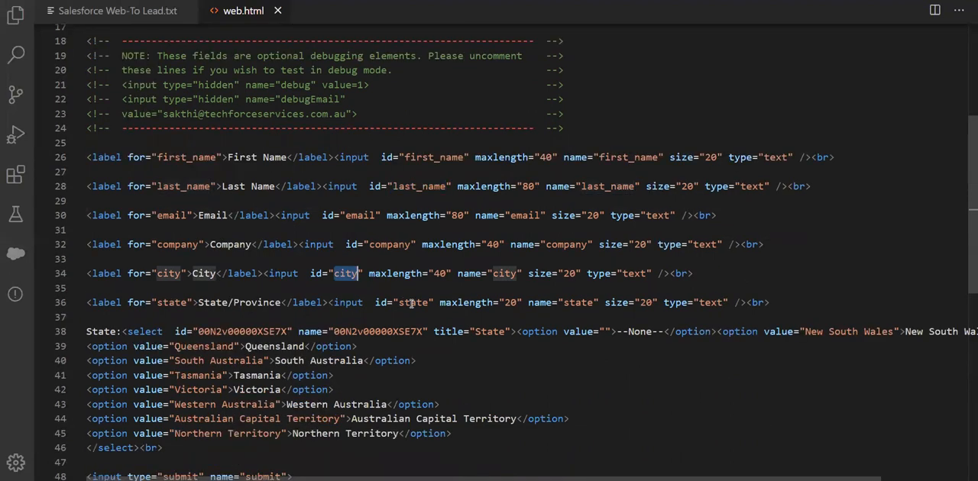
double_click(412, 302)
scroll(412, 302, down, 2)
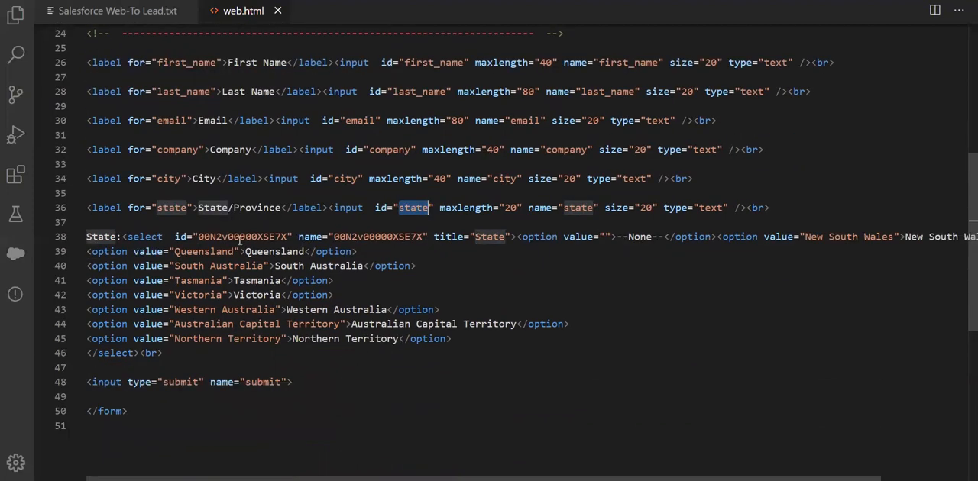
double_click(484, 237)
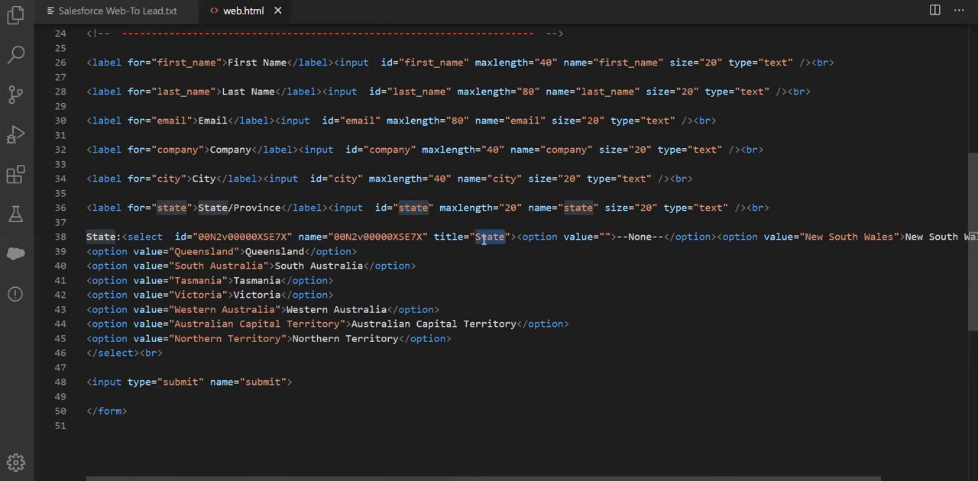
drag(175, 238, 430, 237)
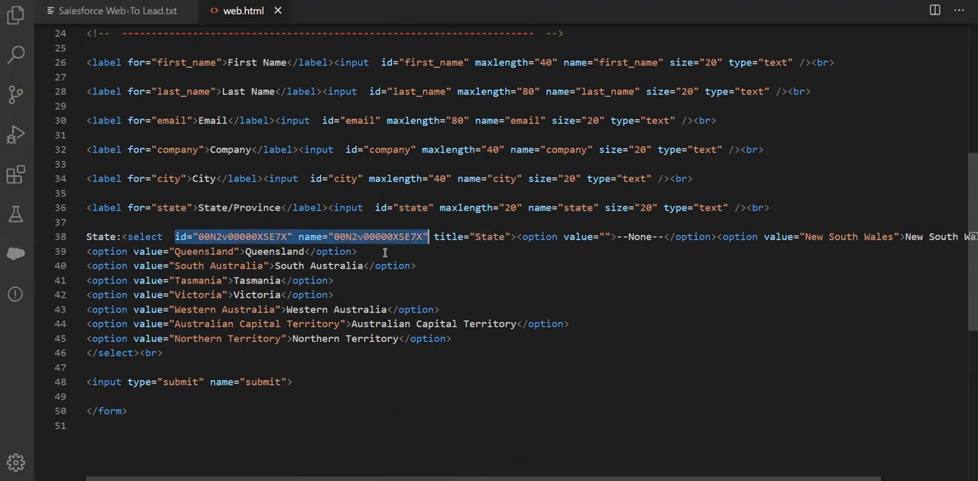
- Compare the State picklist's id in web.html with the record ID in the URL of the Lead object's State field page in Salesforce
double_click(352, 237)
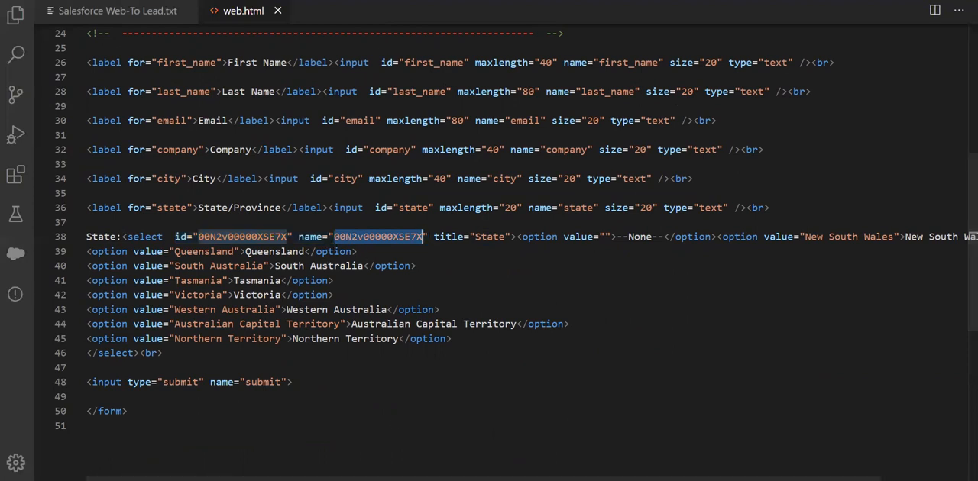
mouse_move(392, 480)
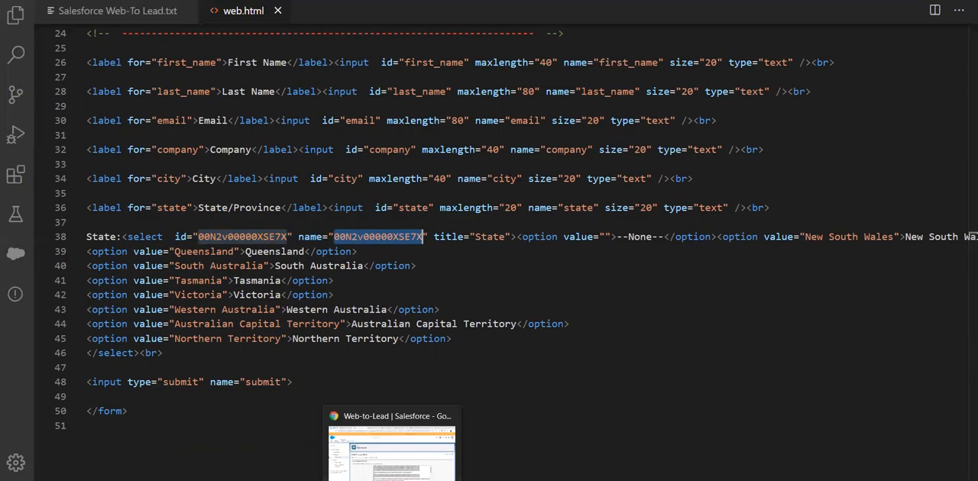
click(391, 480)
key(ctrl+Tab)
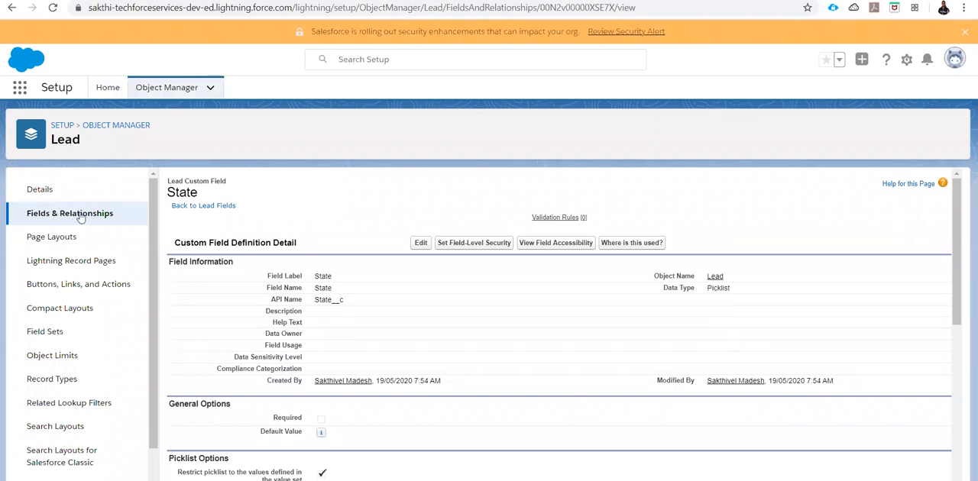
double_click(182, 192)
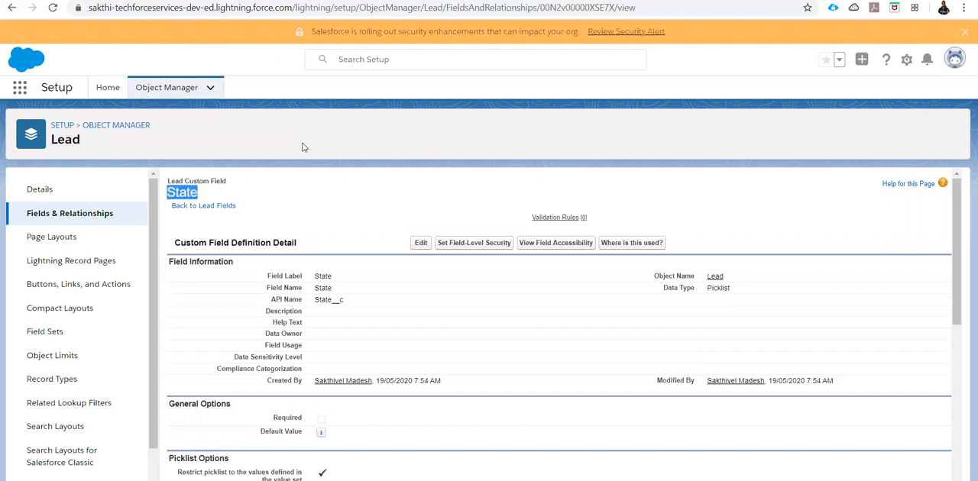
double_click(582, 11)
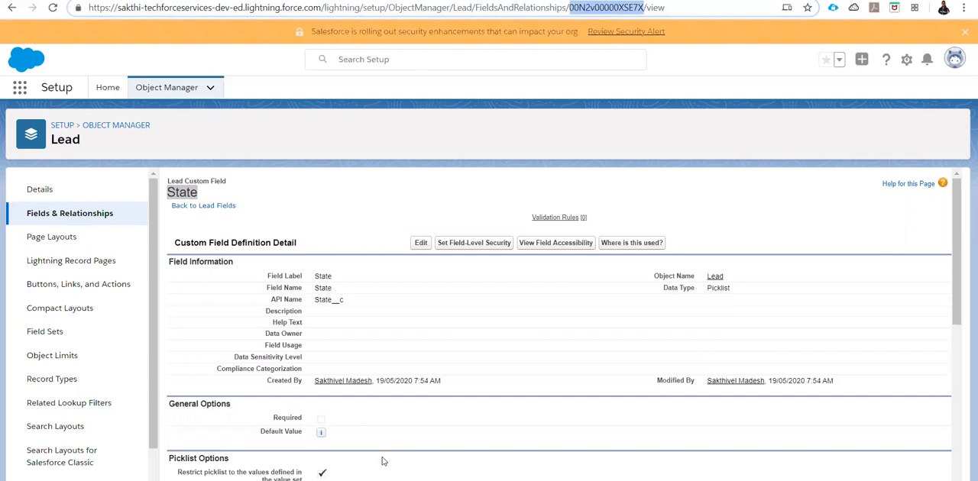
key(alt+Tab)
double_click(367, 237)
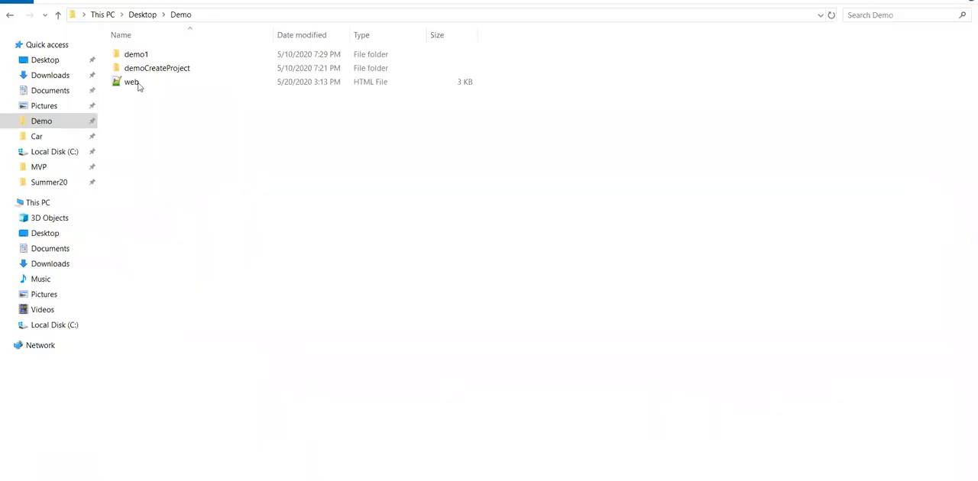
- Open the saved web.html file from the Demo folder in Google Chrome
click(140, 84)
right_click(141, 84)
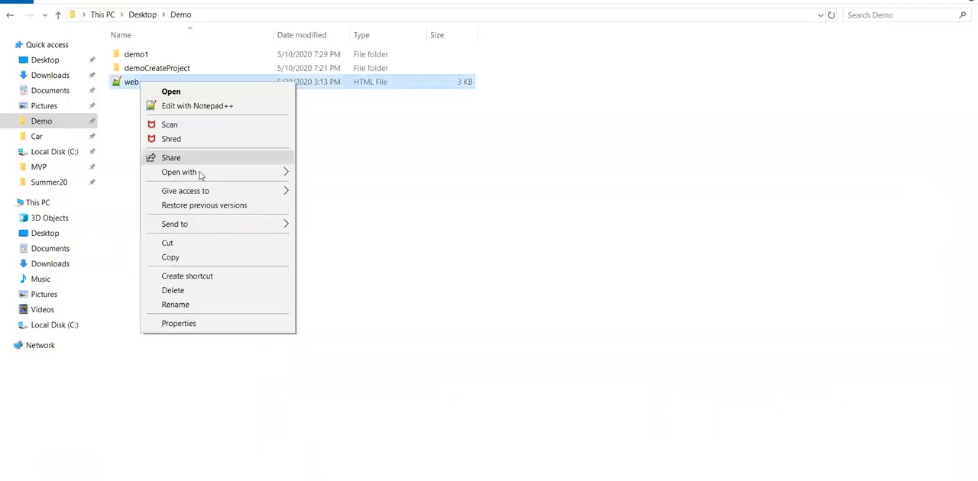
mouse_move(200, 174)
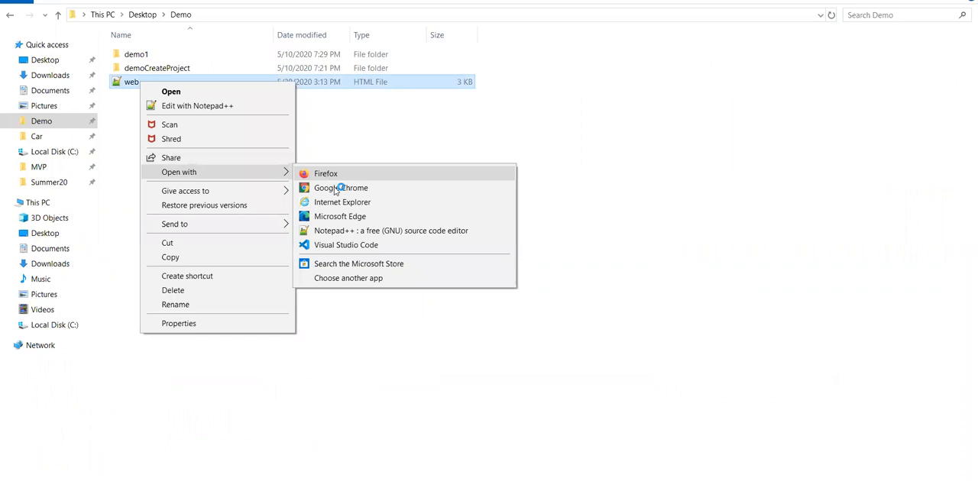
click(650, 373)
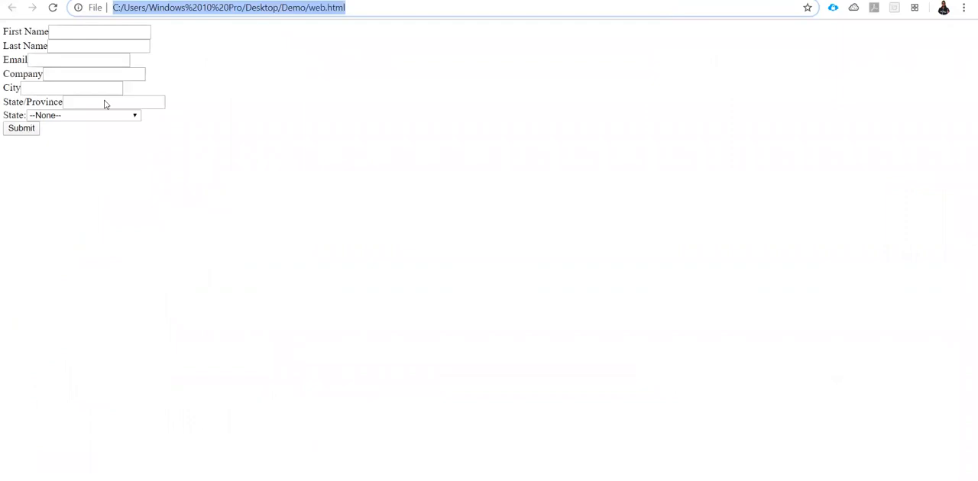
- Fill in the lead's first name, last name and e-mail address in the web form
click(106, 29)
click(105, 29)
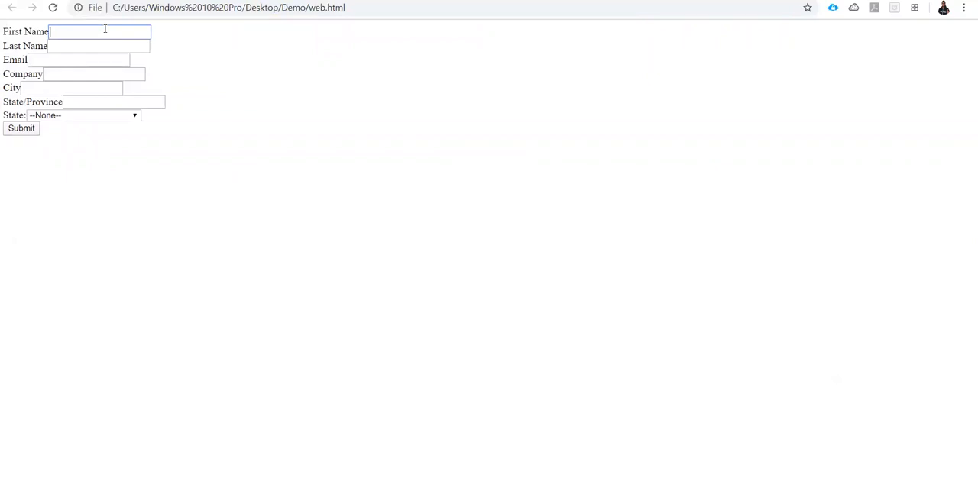
key(Tab)
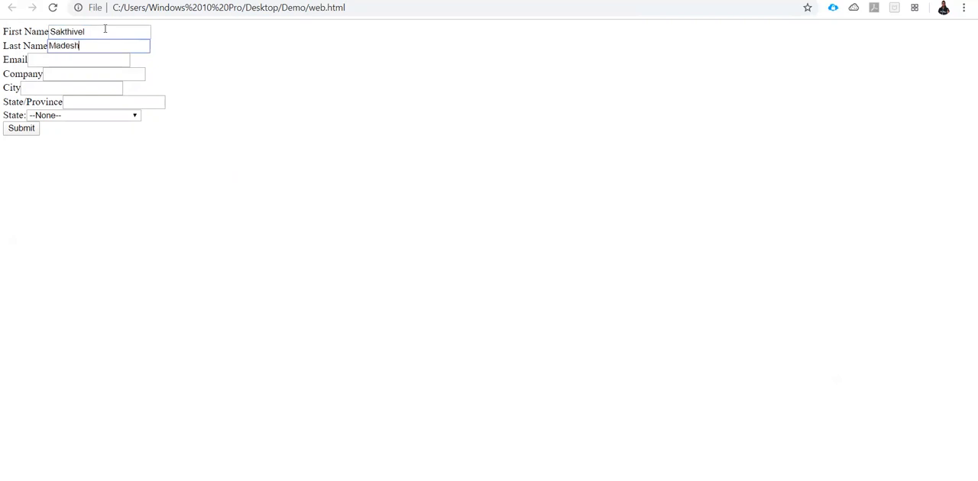
key(Tab)
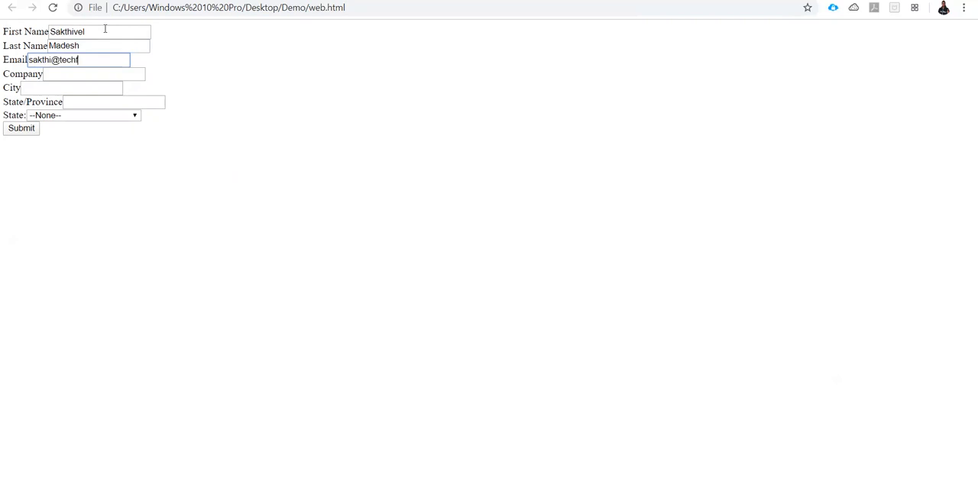
- Enter Techforce Services as the company, Sydney as the city and NSW as the State/Province
key(Tab)
text(Techform)
key(BackSpace)
text(ce Services)
key(Tab)
text(Sydney)
key(Tab)
text(NSW)
- Select a state in the form's State picklist and submit the lead
click(62, 116)
click(67, 136)
click(21, 130)
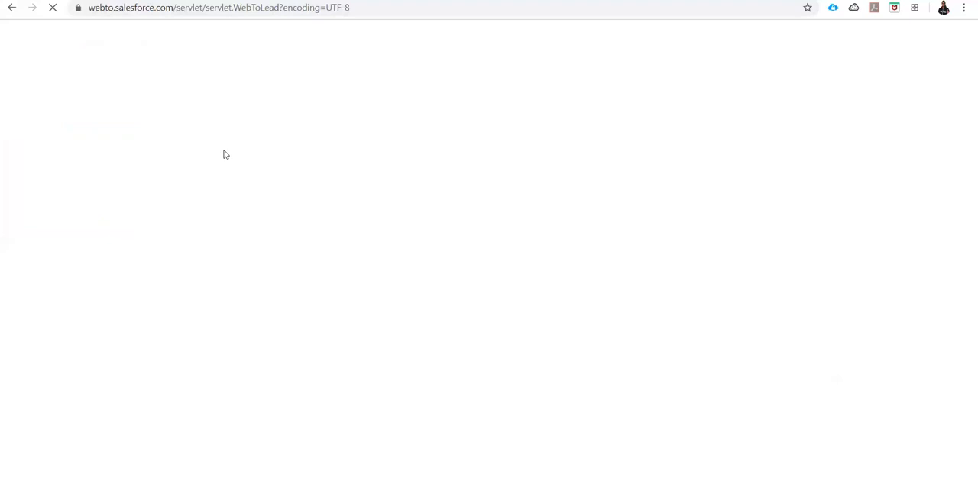
- Switch to the Today's Leads list in Salesforce and refresh it to check for the submitted lead
key(alt+Tab)
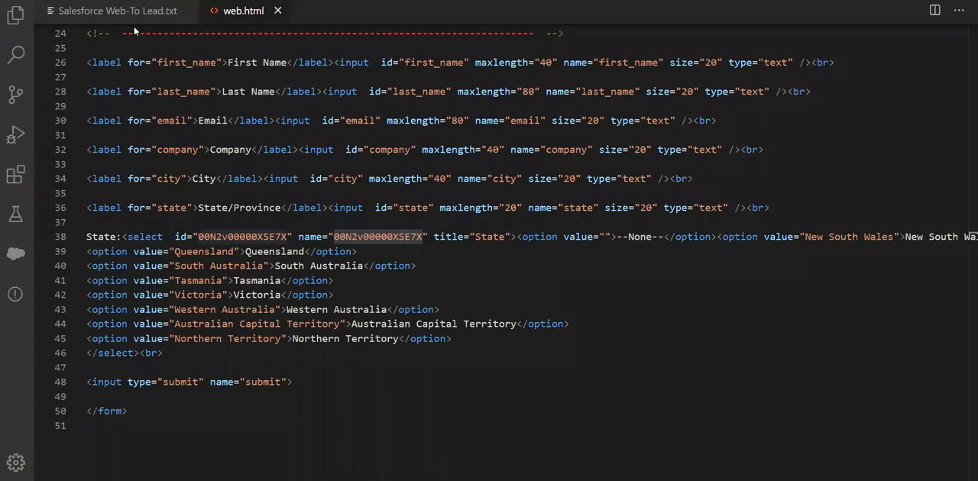
key(alt+Tab)
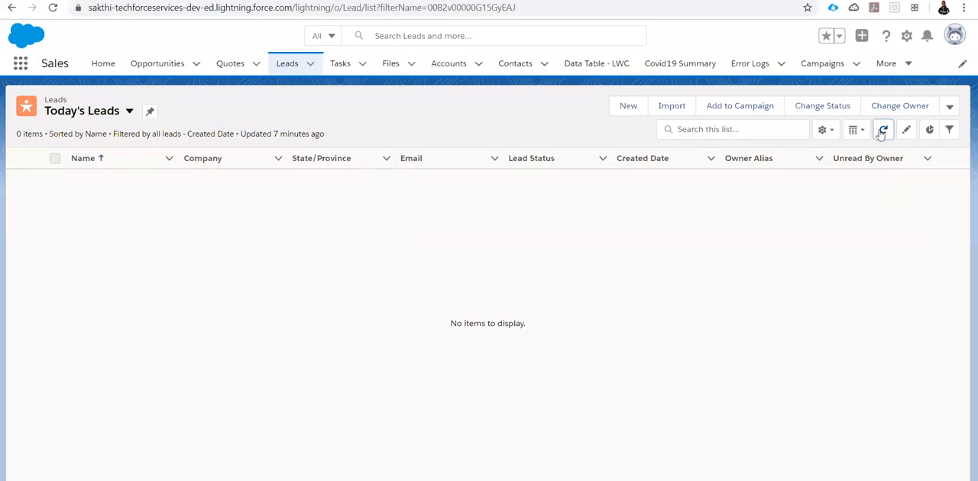
click(883, 130)
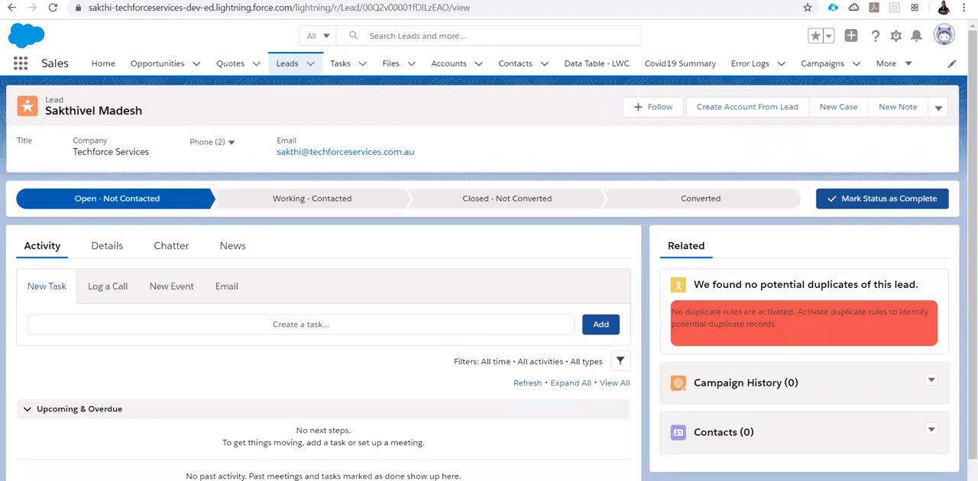
- Switch to Notepad++ and examine the debug inputs, required attributes, validation patterns and State options in webtolead.html
key(alt+Tab)
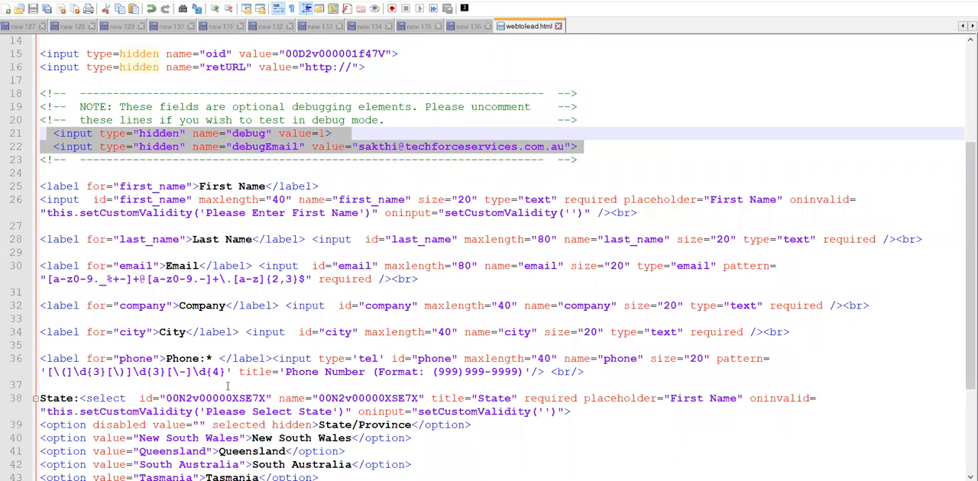
scroll(228, 386, down, 1)
scroll(227, 387, down, 1)
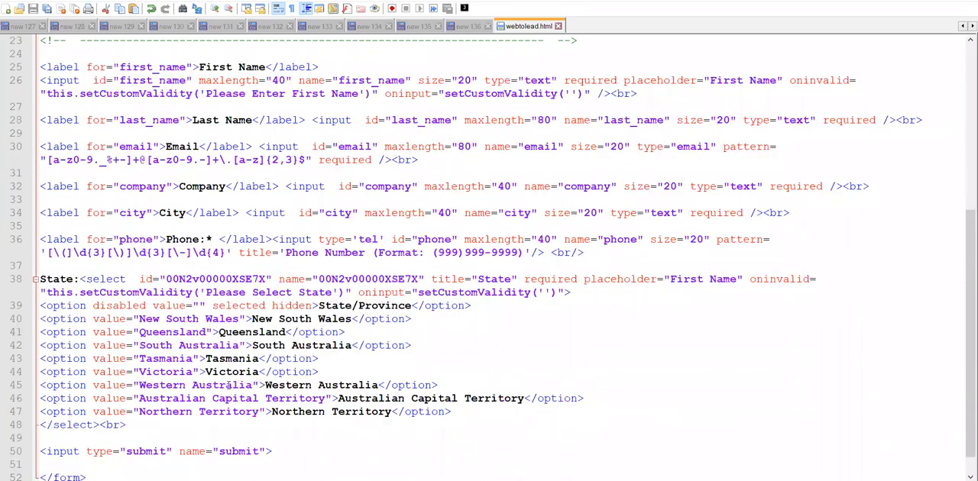
scroll(240, 358, down, 1)
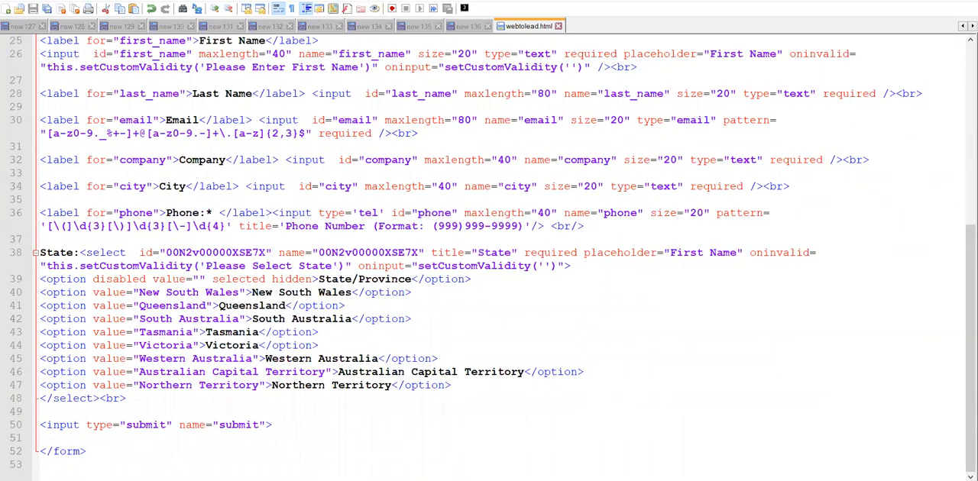
- Switch to Salesforce Setup in Chrome and open the Lead object's record types
mouse_move(387, 480)
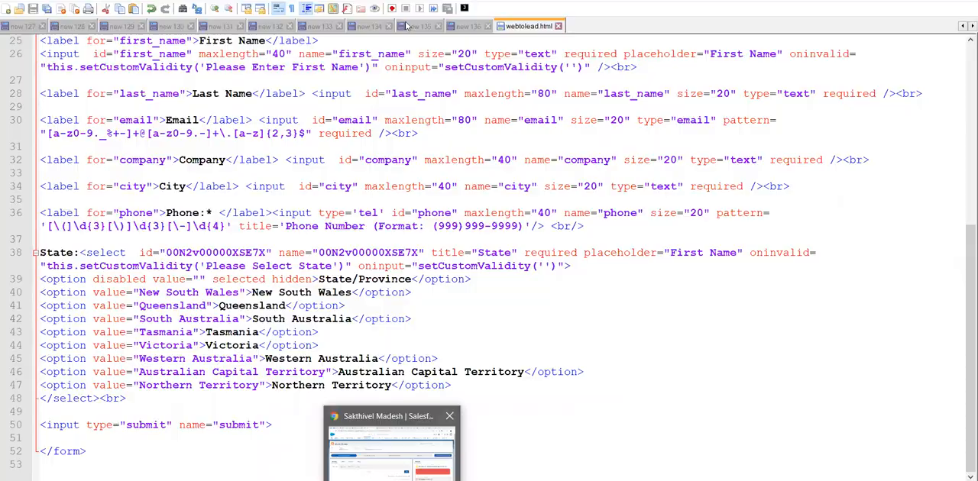
click(391, 452)
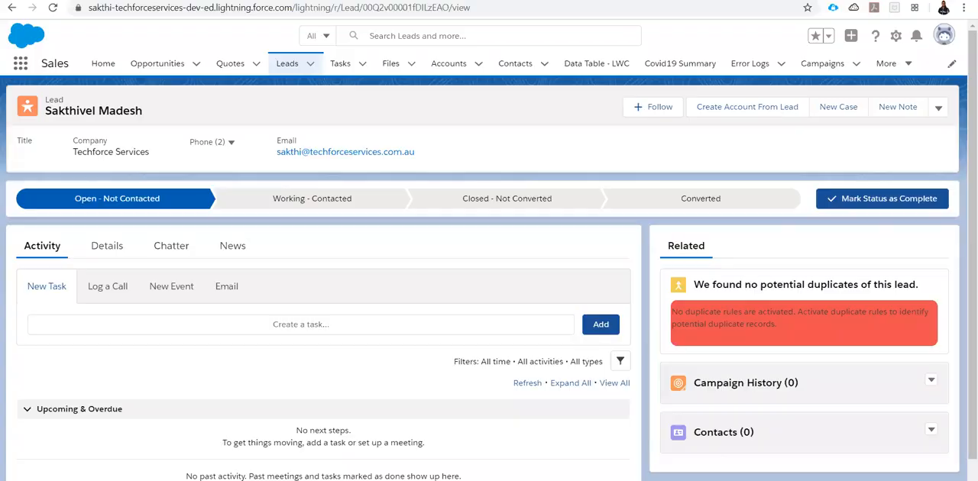
click(592, 1)
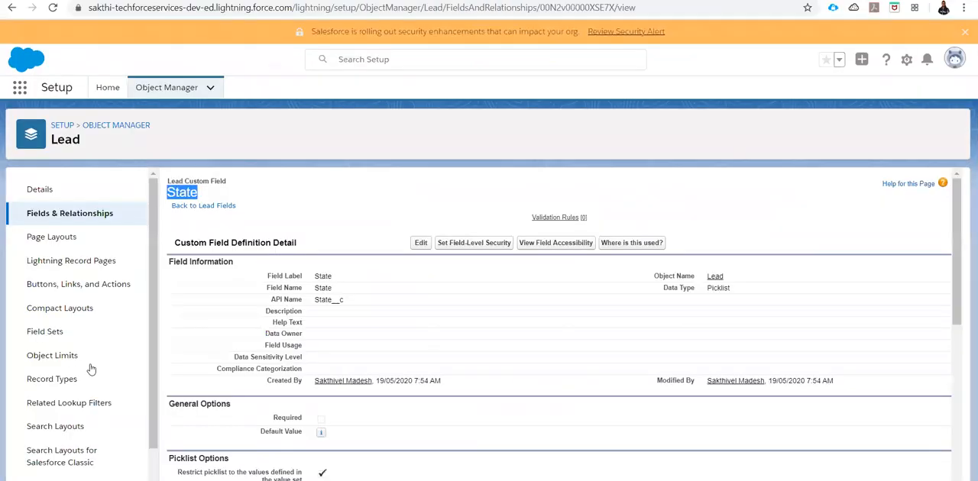
scroll(95, 388, down, 1)
click(59, 345)
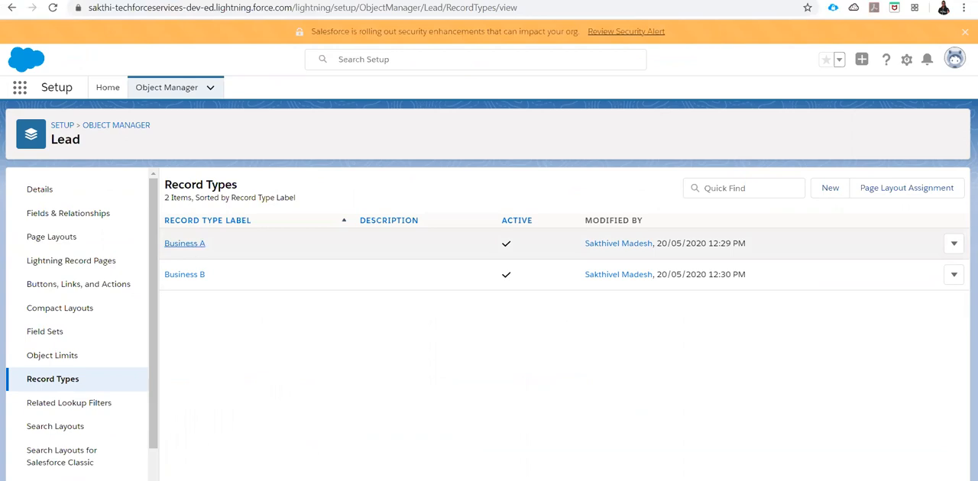
- Switch to webtolead.html in Notepad++ and duplicate the hidden retURL input on the line below it
key(alt+Tab)
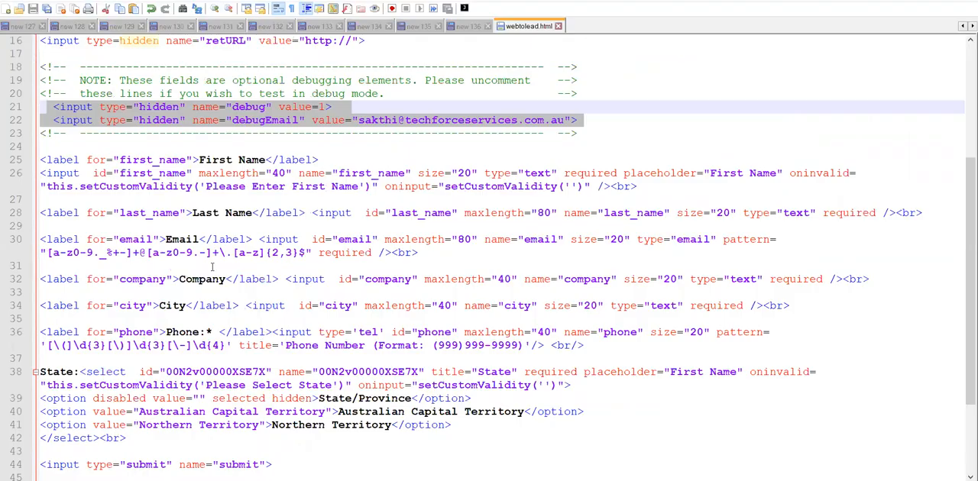
click(212, 120)
scroll(191, 157, up, 3)
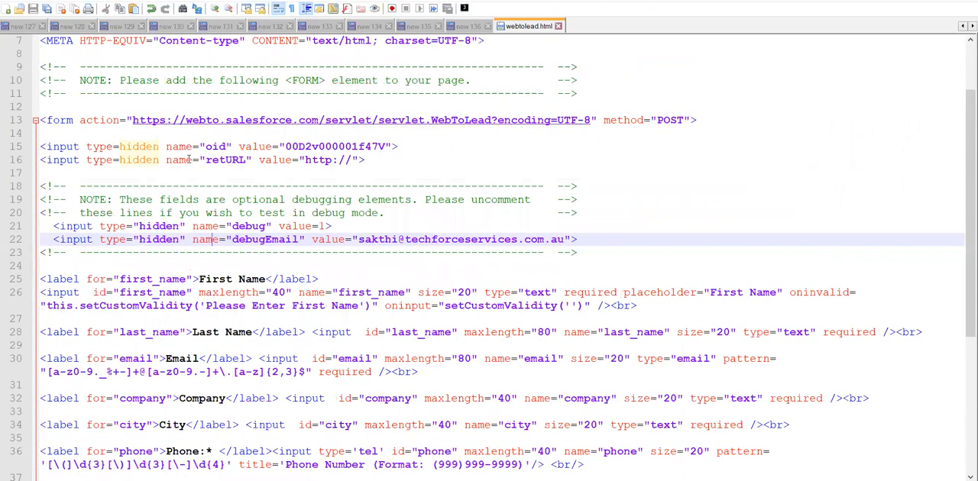
triple_click(188, 159)
key(ctrl+c)
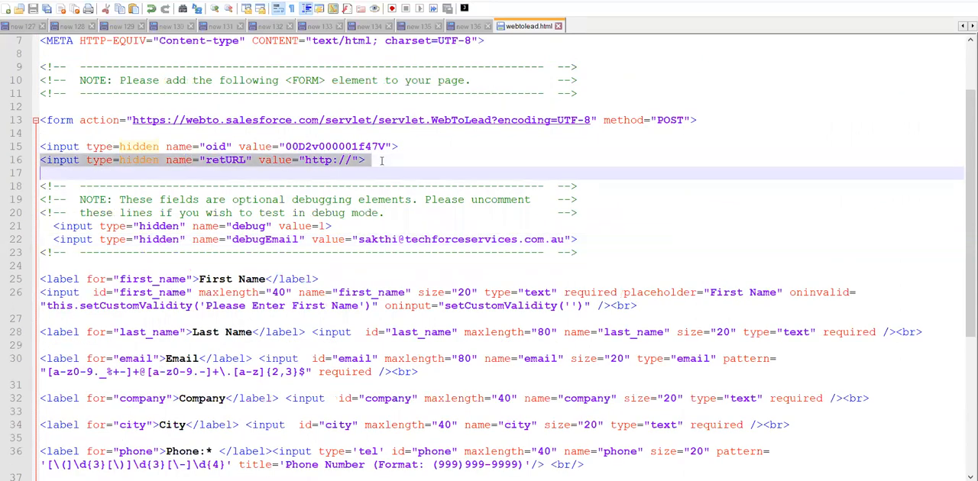
click(385, 164)
key(Return)
key(ctrl+v)
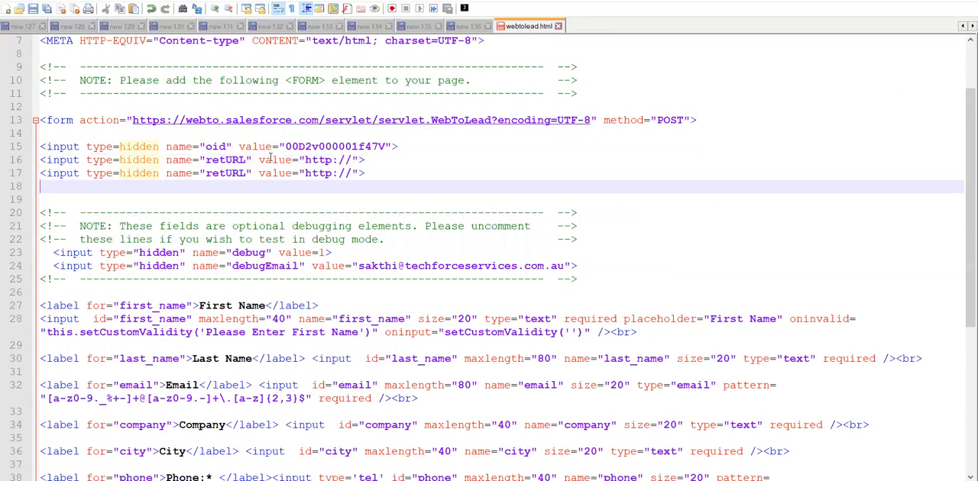
- Change the name attribute of the duplicated hidden input to recordTypeId
double_click(229, 173)
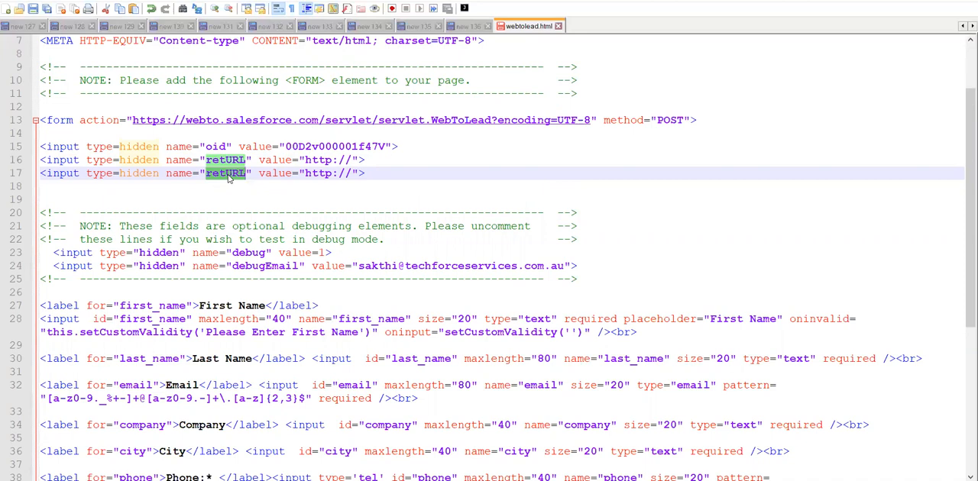
text(recordTyp)
text(eId)
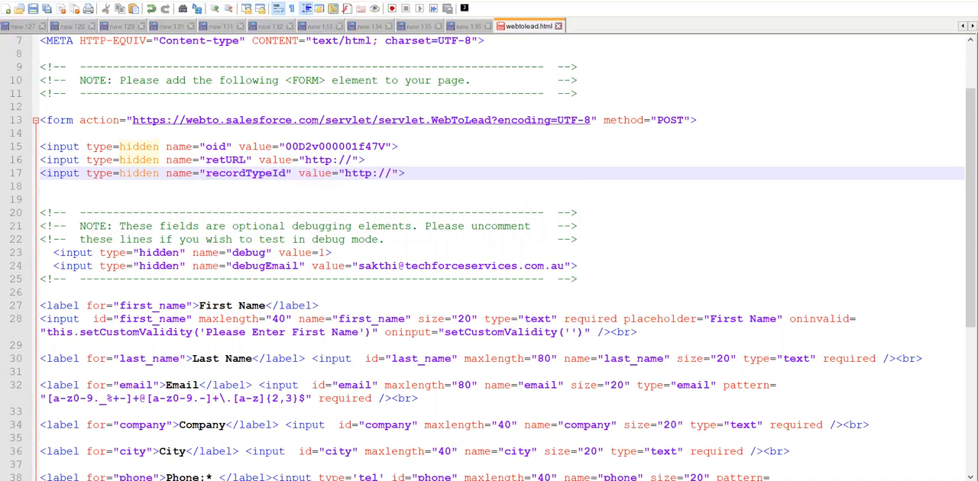
- Switch to Salesforce and look up the Lead Record Type field's API name among the Lead object's fields
click(393, 468)
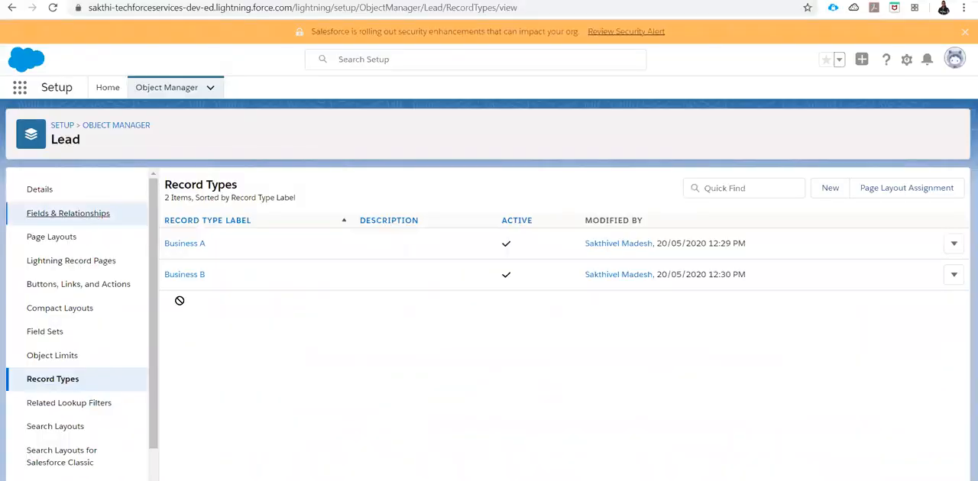
key(ctrl+Tab)
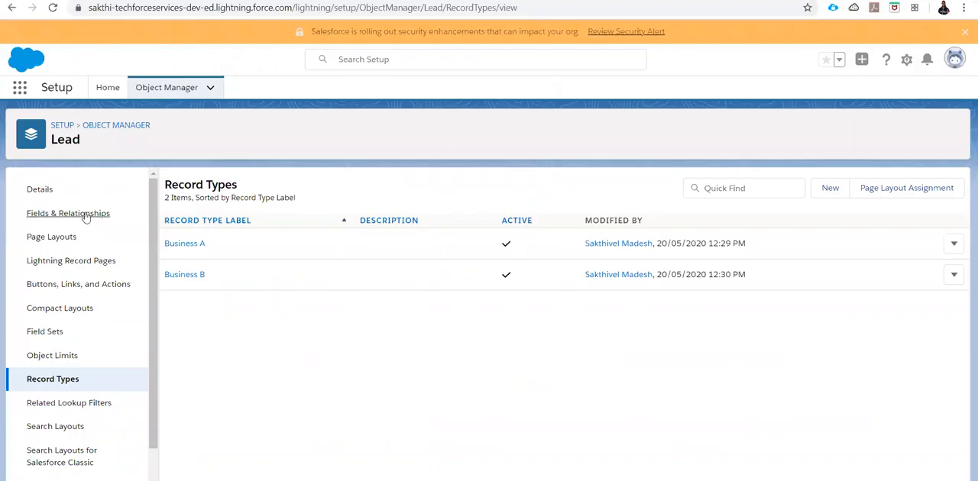
click(85, 215)
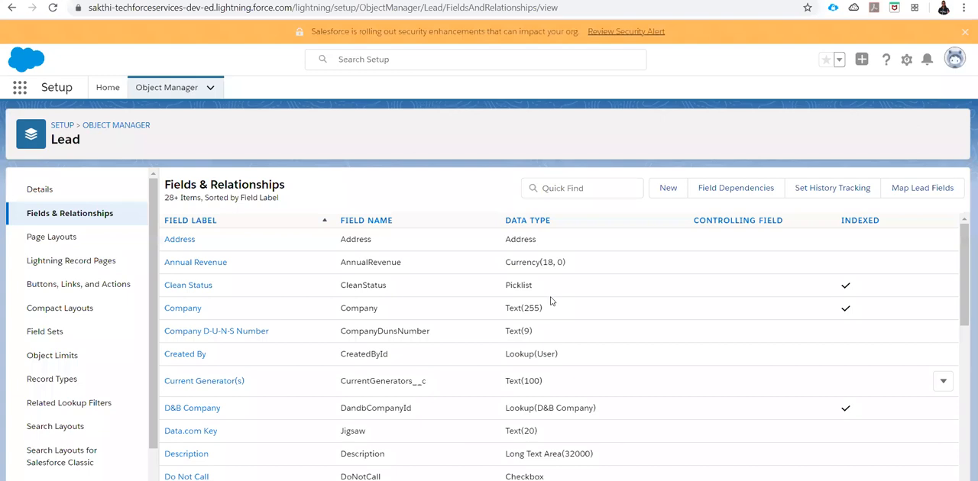
scroll(560, 308, down, 1)
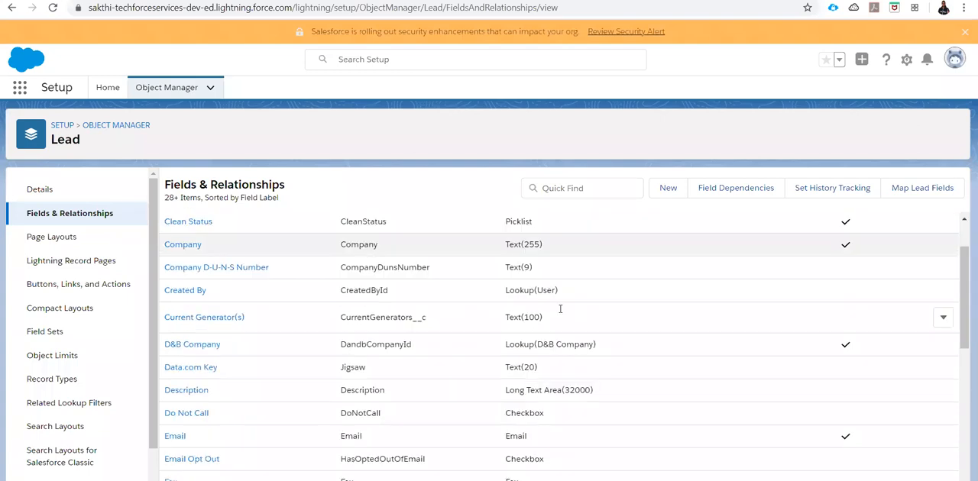
scroll(560, 311, down, 2)
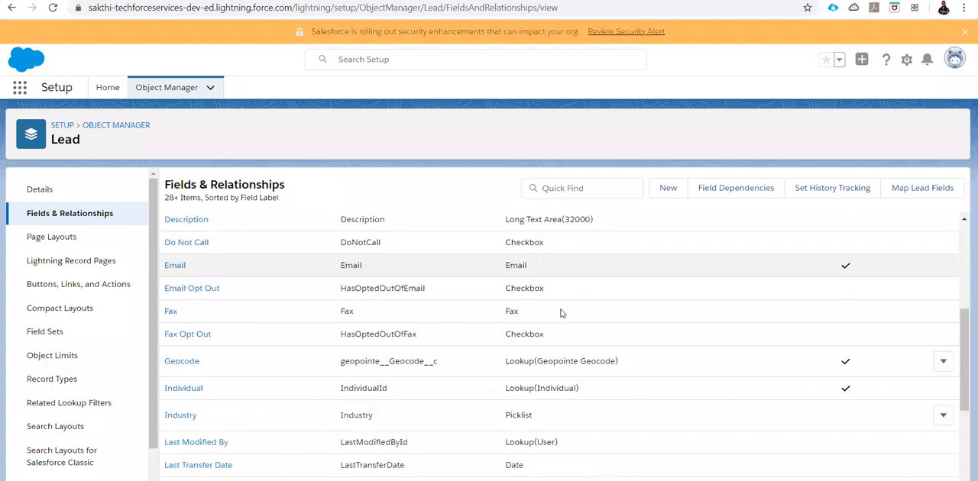
scroll(562, 313, down, 3)
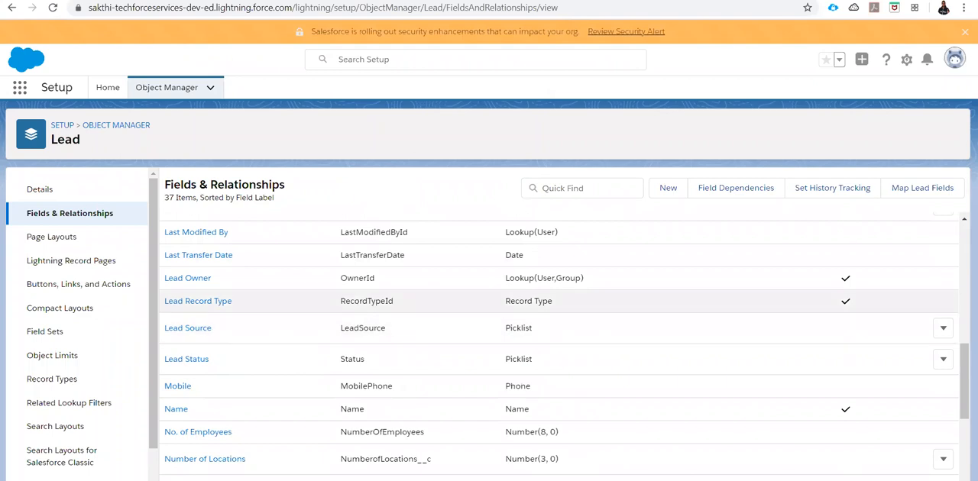
- Copy the RecordTypeId API name and, in web.html in Visual Studio Code, duplicate the hidden retURL input below it, naming the copy RecordTypeId
double_click(367, 301)
key(ctrl+c)
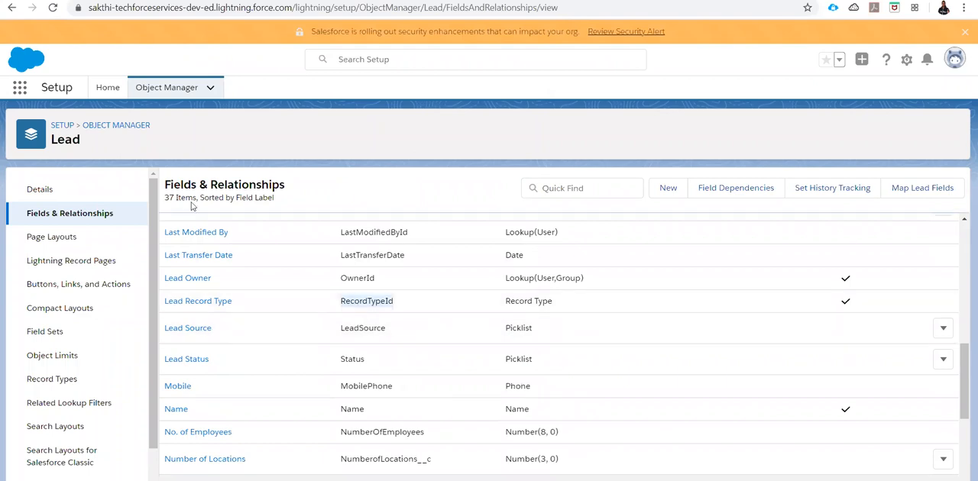
key(alt+Tab)
scroll(199, 208, up, 8)
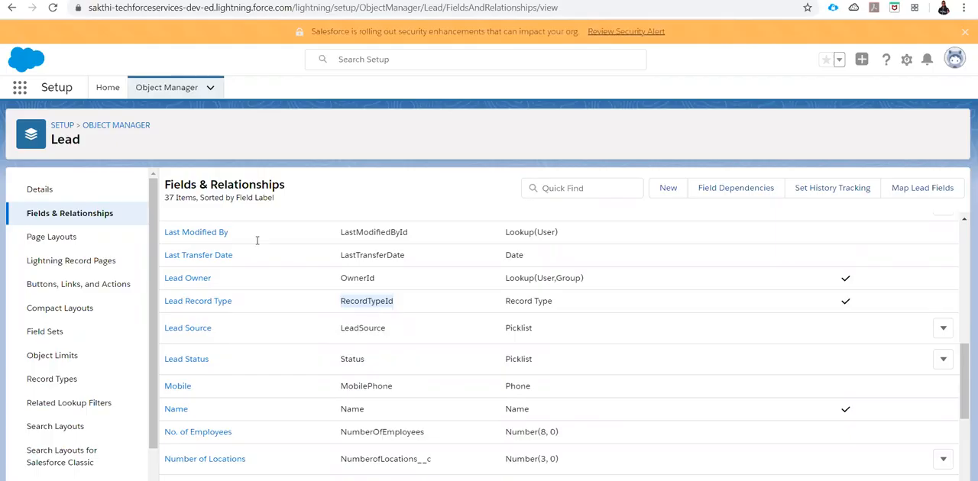
key(alt+Tab)
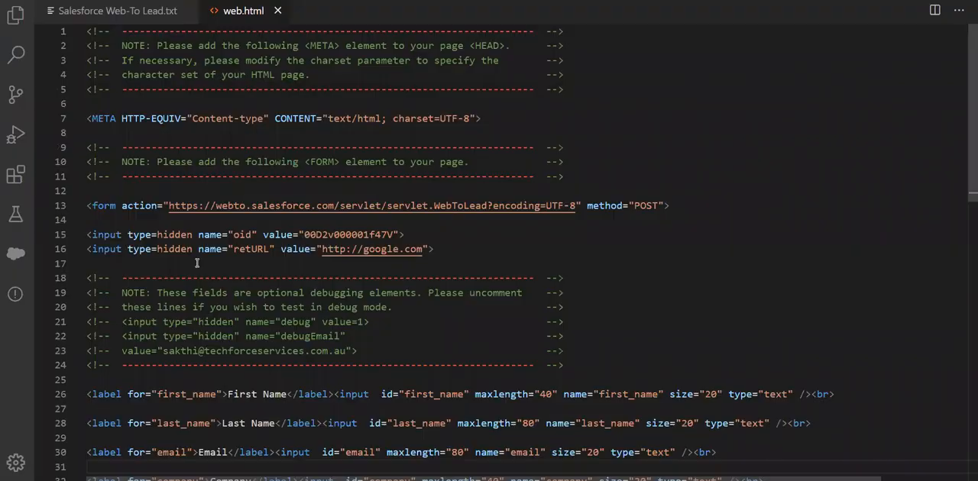
click(198, 264)
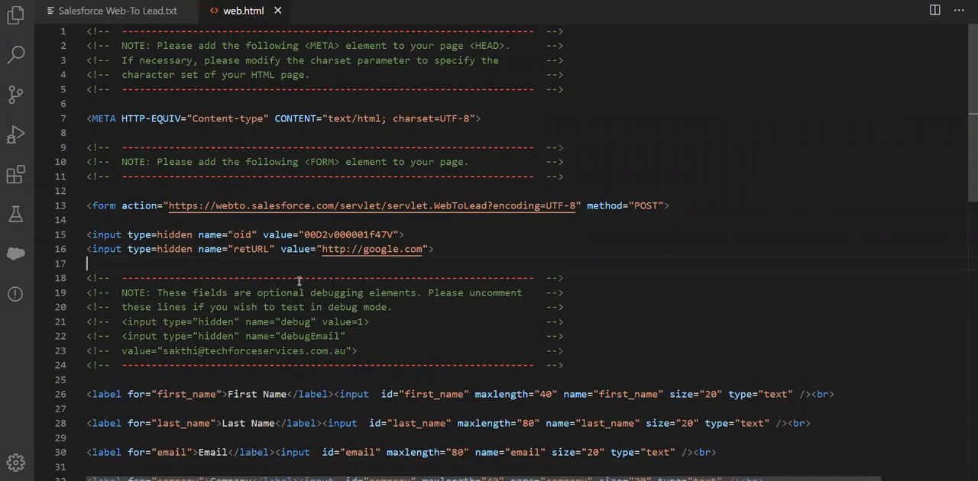
key(alt+Tab)
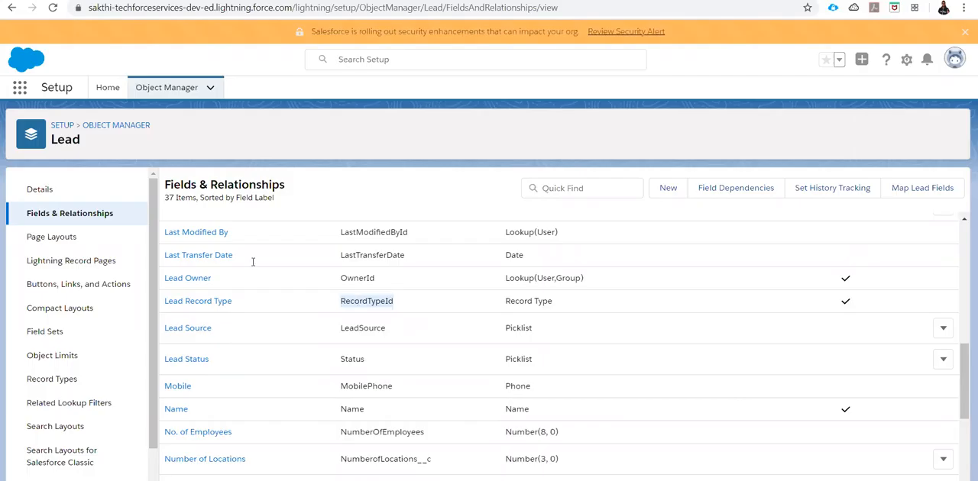
key(alt+Tab)
double_click(253, 263)
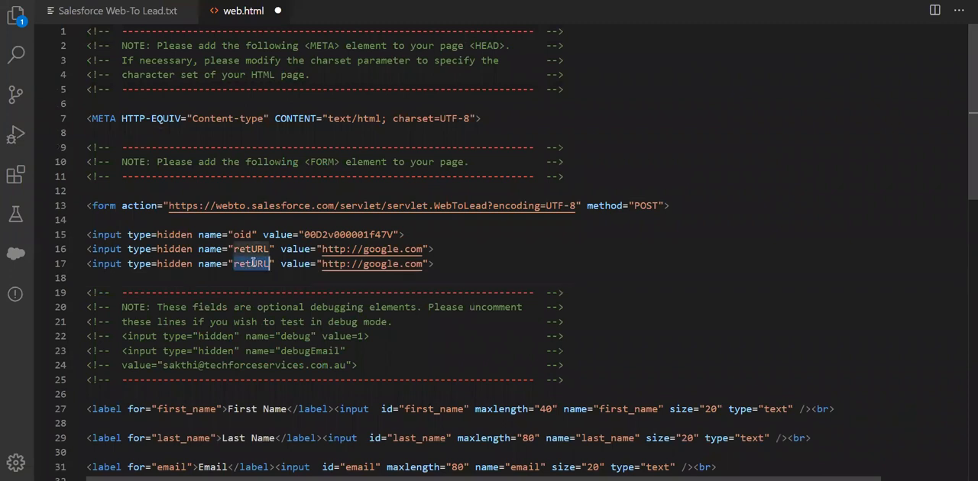
key(ctrl+v)
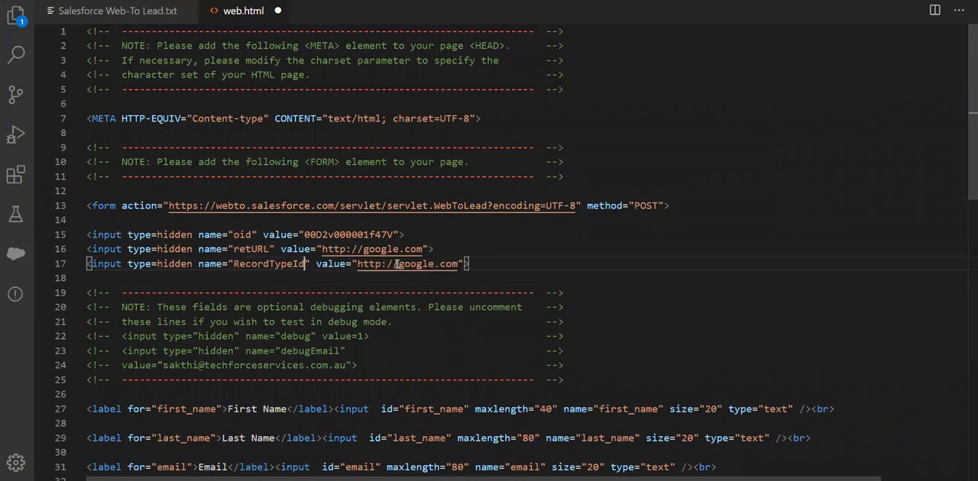
- Clear the value of the RecordTypeId input in web.html and switch to Chrome to get the lead record type's ID
drag(453, 264, 358, 263)
key(BackSpace)
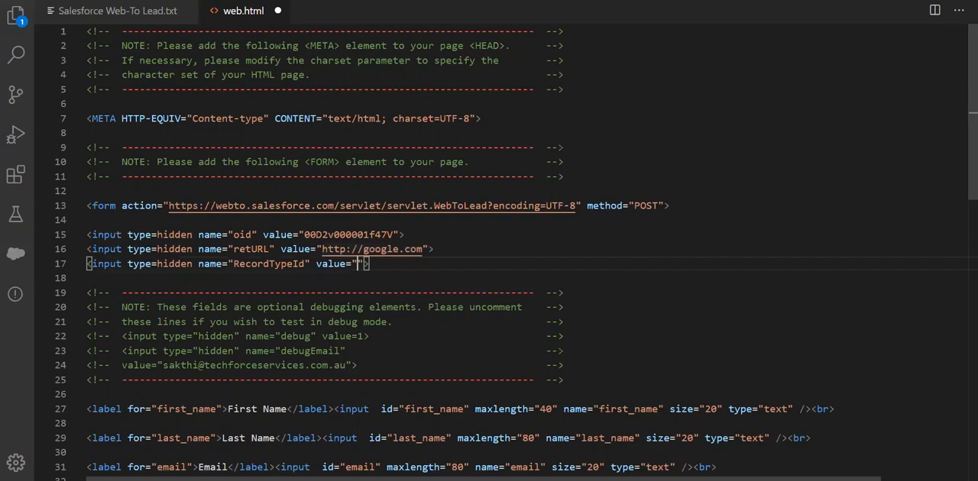
key(alt+Tab)
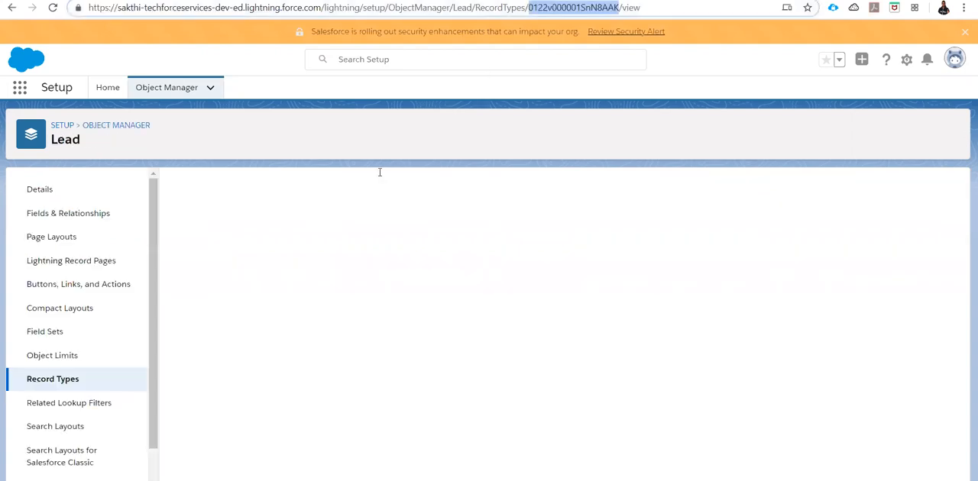
- Switch to webtolead.html in Notepad++, set the recordTypeId input's value to 0122v000001SnN8AAK, and save the file
key(alt+Tab)
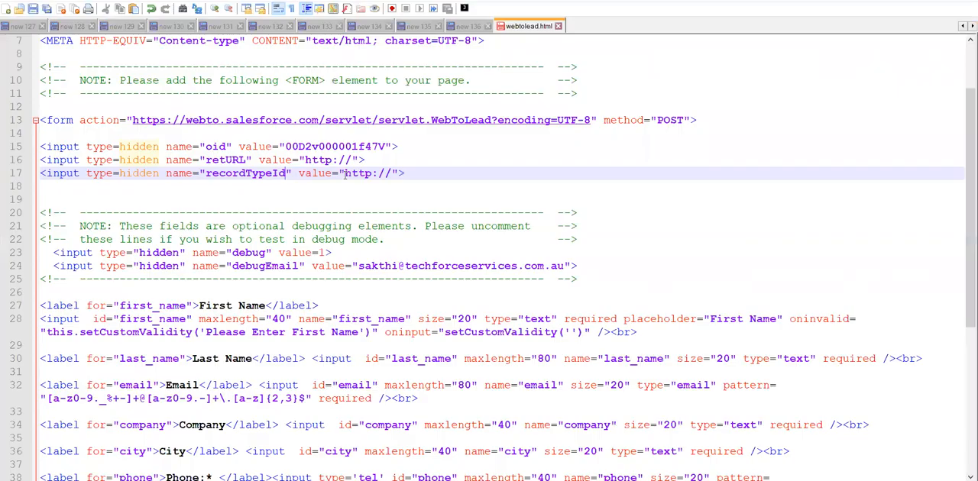
drag(346, 174, 392, 174)
text(0122v000001SnN8AAK)
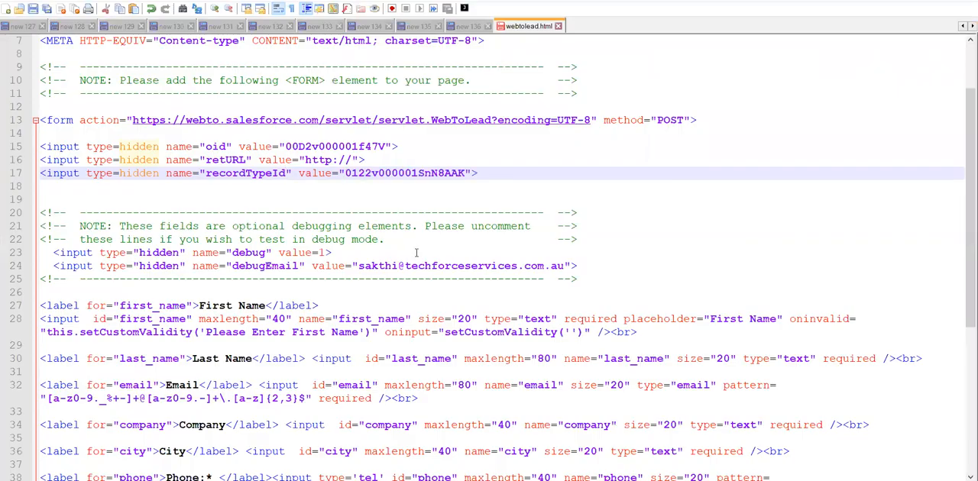
key(ctrl+s)
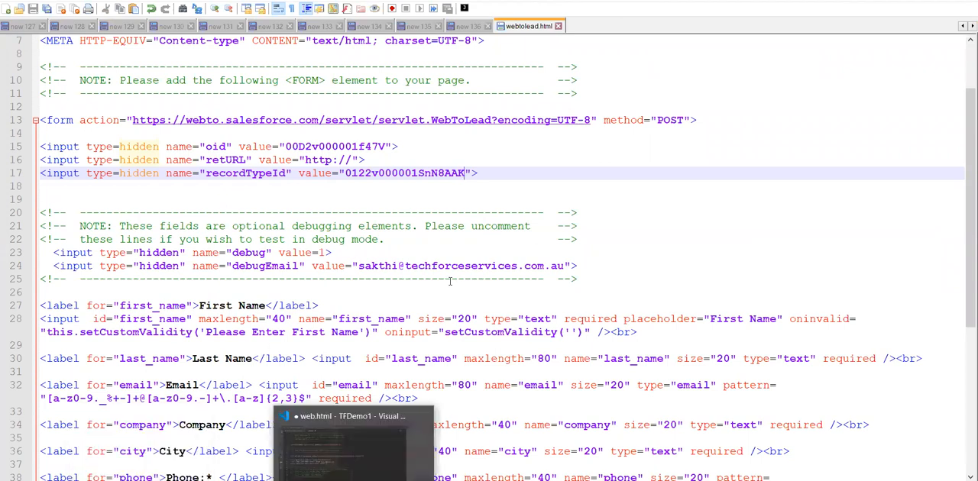
- Switch to Visual Studio Code, save web.html, and open the file from the Demo folder in Google Chrome
key(alt+Tab)
key(ctrl+s)
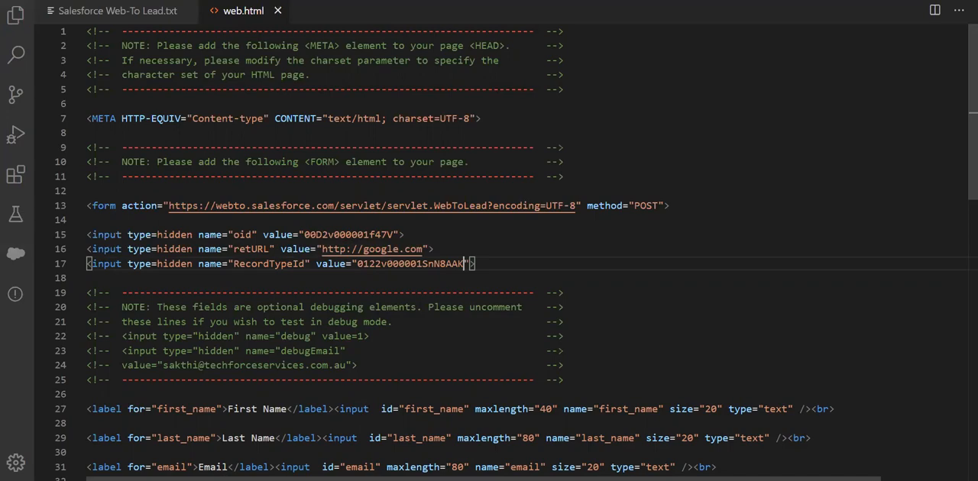
key(alt+Tab)
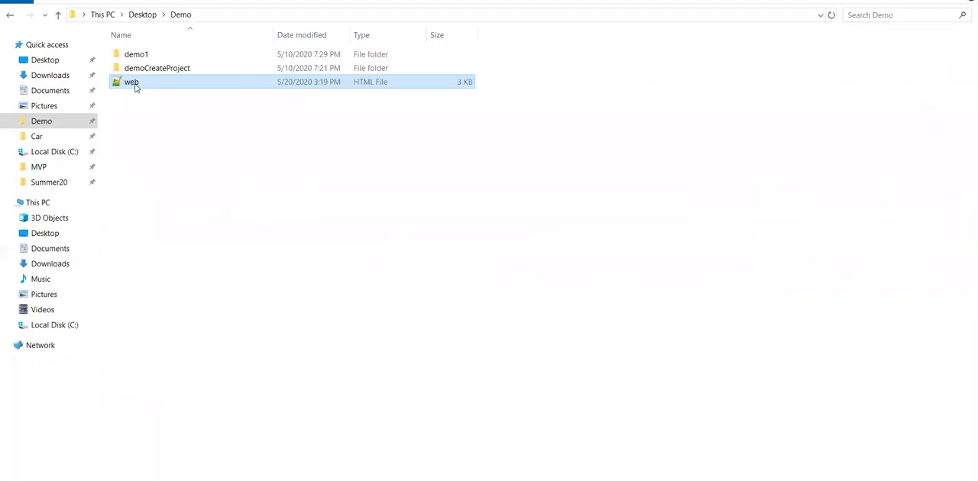
right_click(135, 84)
mouse_move(272, 181)
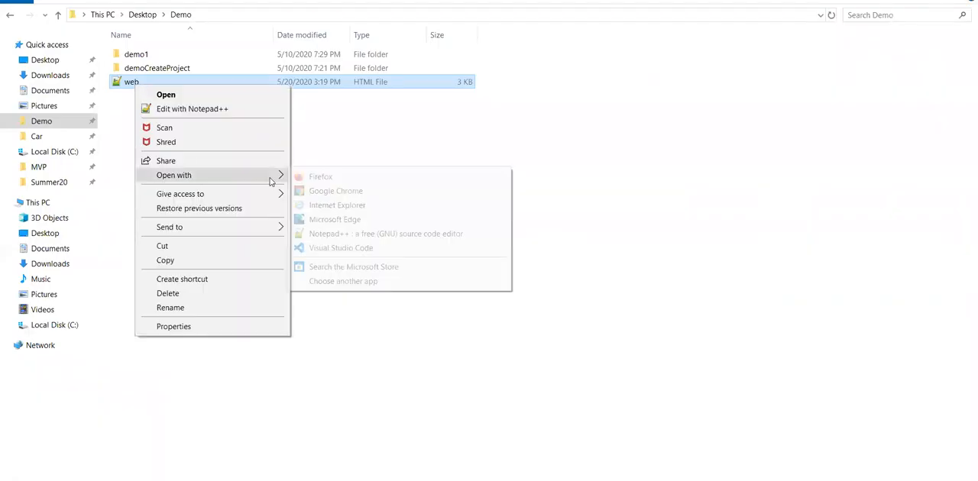
click(329, 193)
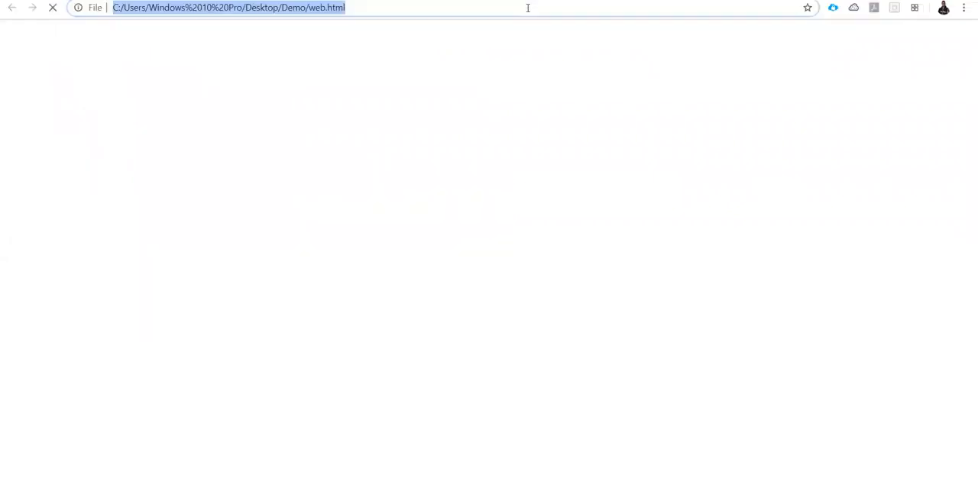
- Enter Test as the first and last name in the web form and fill in the email address
click(119, 36)
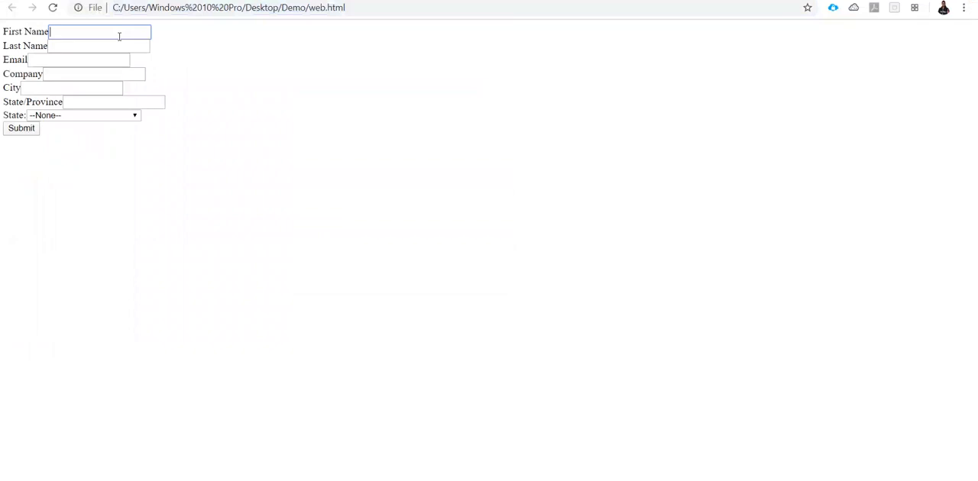
text(Test)
key(Tab)
text(Test)
key(Tab)
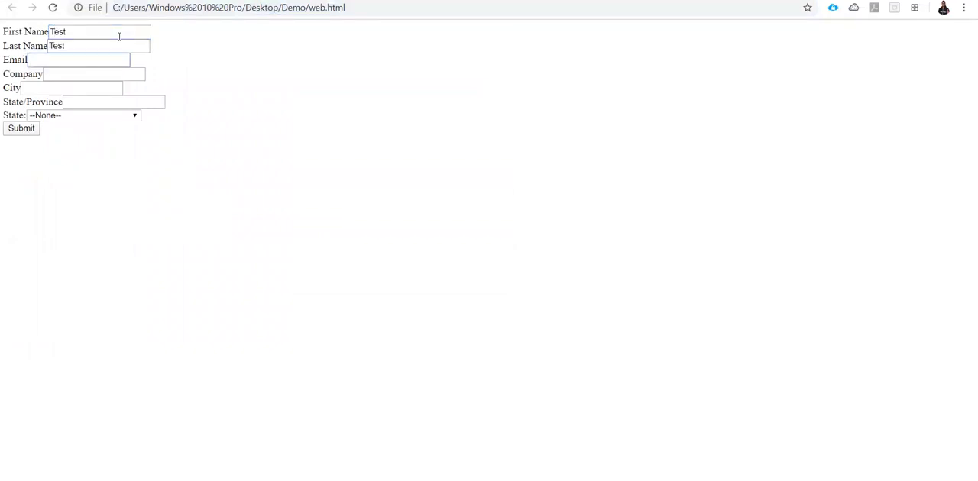
text(test@gmail.com)
key(Tab)
- Enter Test as the company, city and state/province, choose Queensland as the State, and submit the form
text(T)
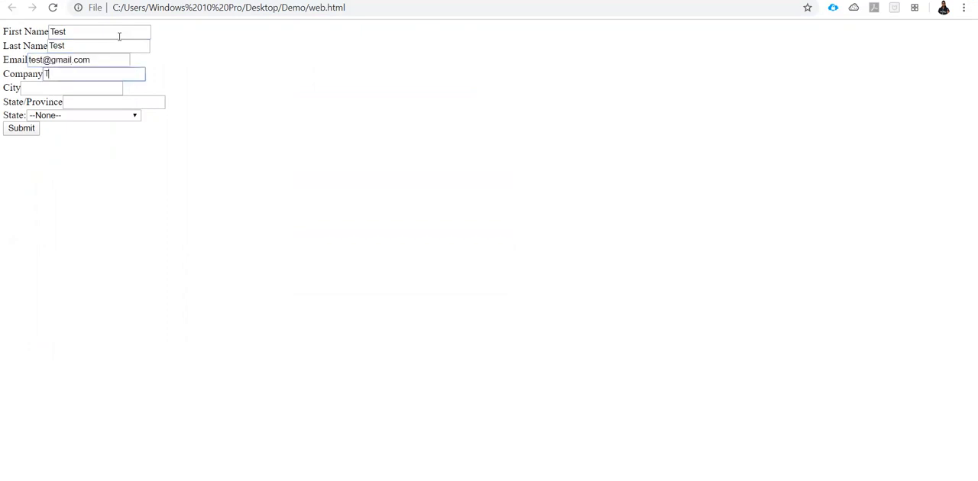
text(est)
key(Tab)
text(Test)
key(Tab)
text(Test)
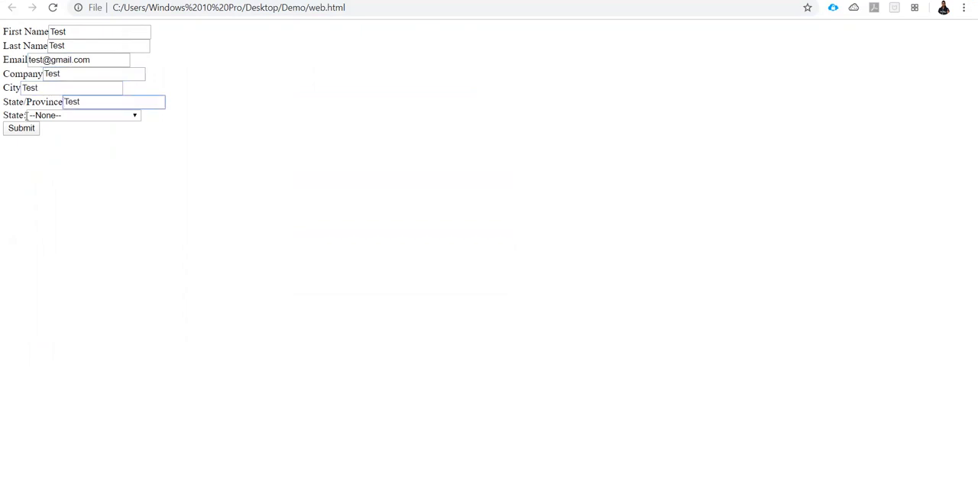
click(66, 117)
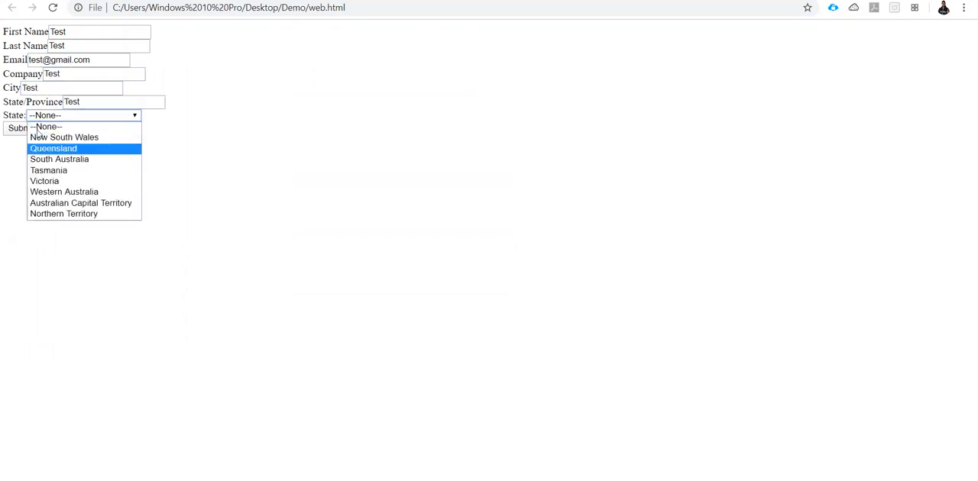
click(69, 148)
click(27, 130)
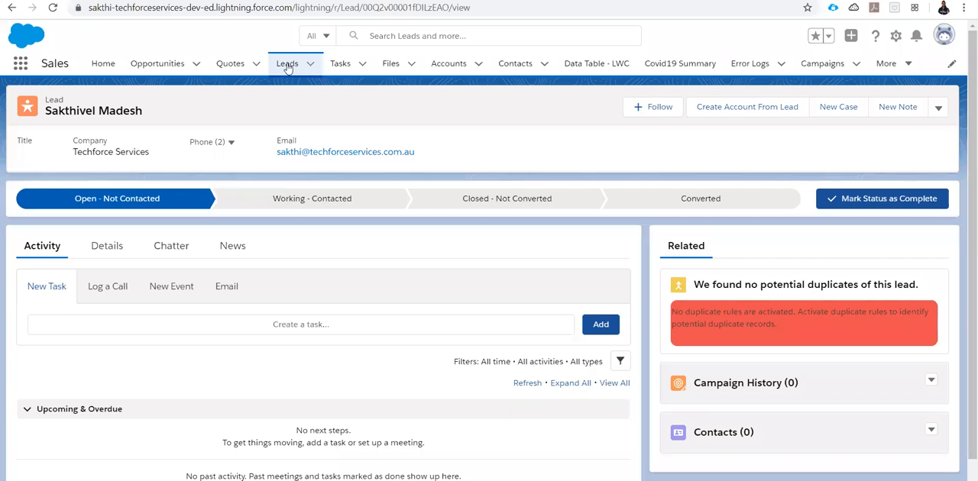
- Display the Today's Leads list view in the Salesforce Sales app
click(288, 66)
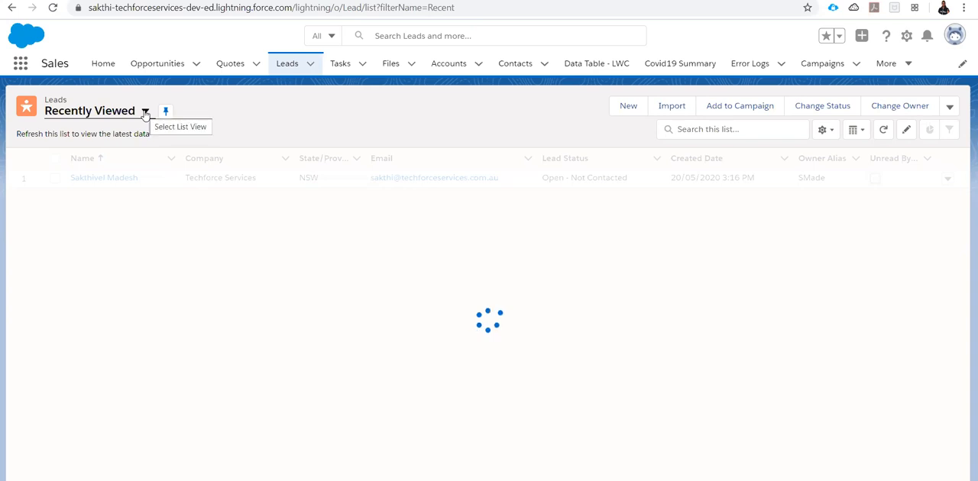
click(145, 113)
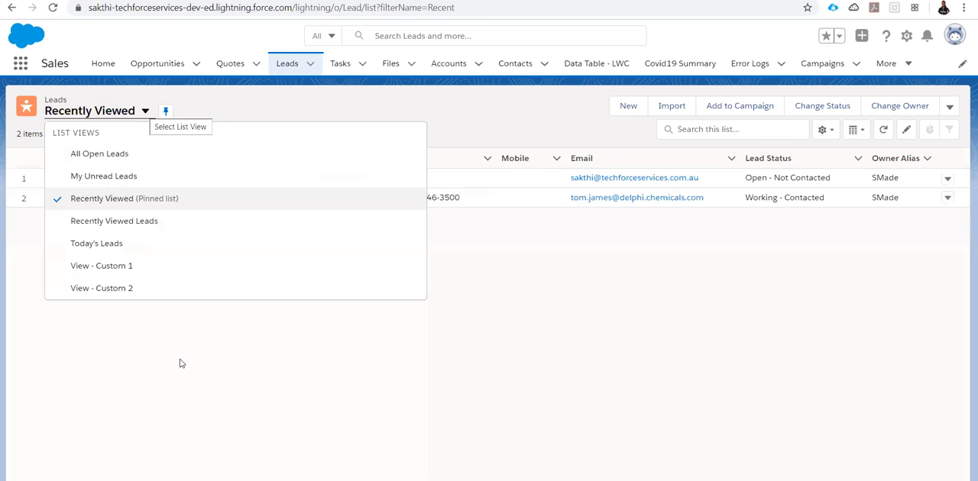
click(145, 112)
click(145, 112)
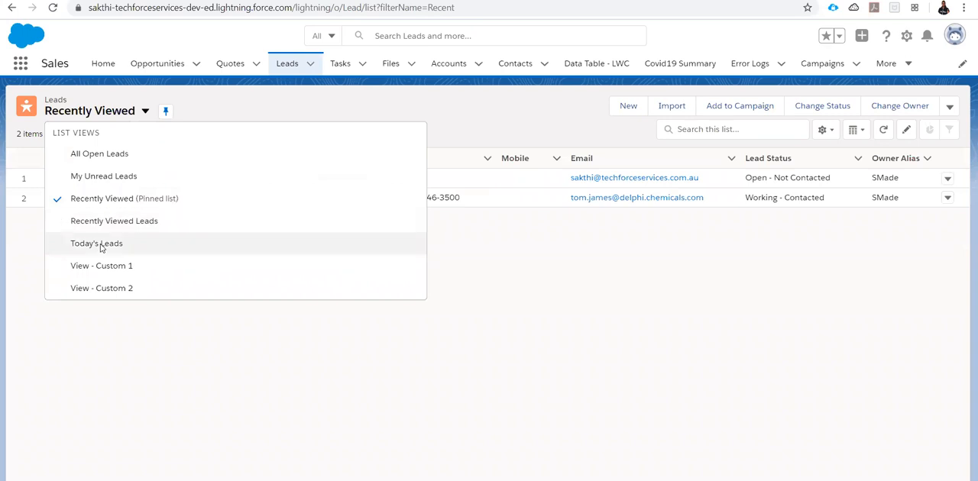
click(98, 244)
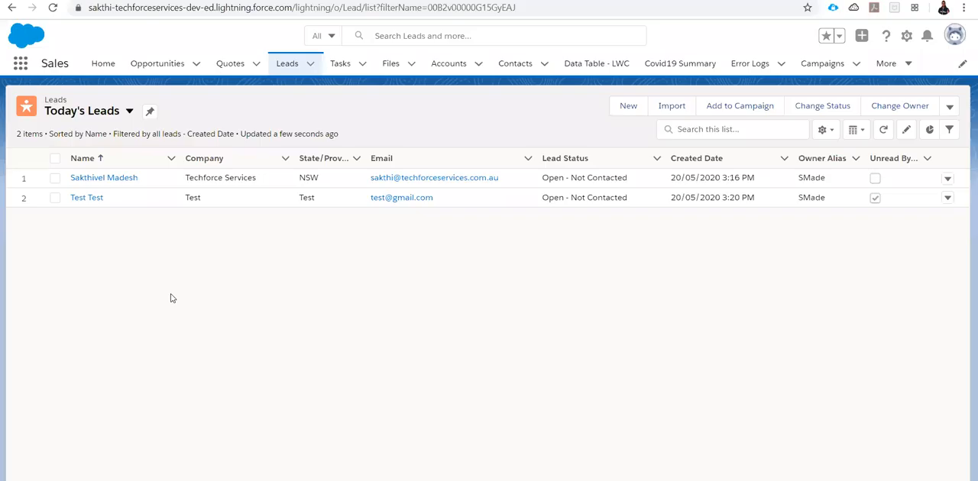
- Open the Test Test lead's details and check the submitted field values and the record type
click(91, 199)
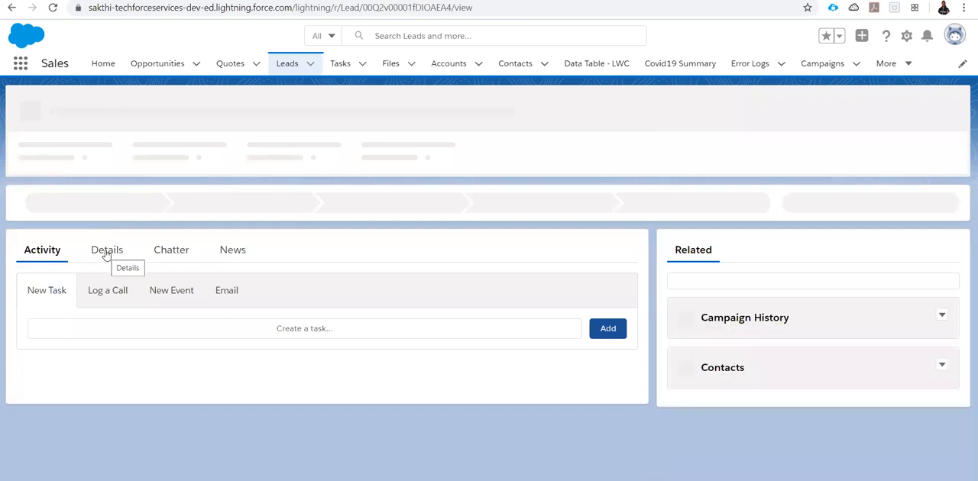
click(107, 250)
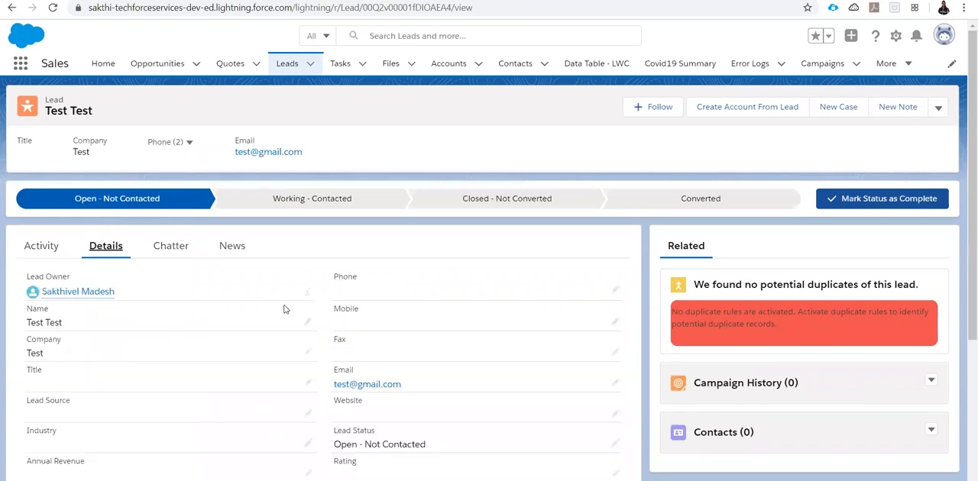
scroll(285, 309, down, 1)
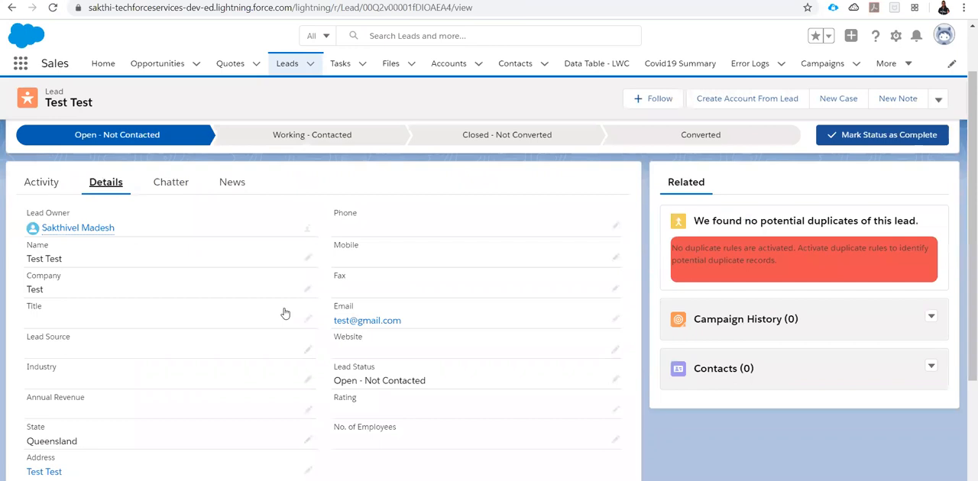
scroll(307, 382, down, 3)
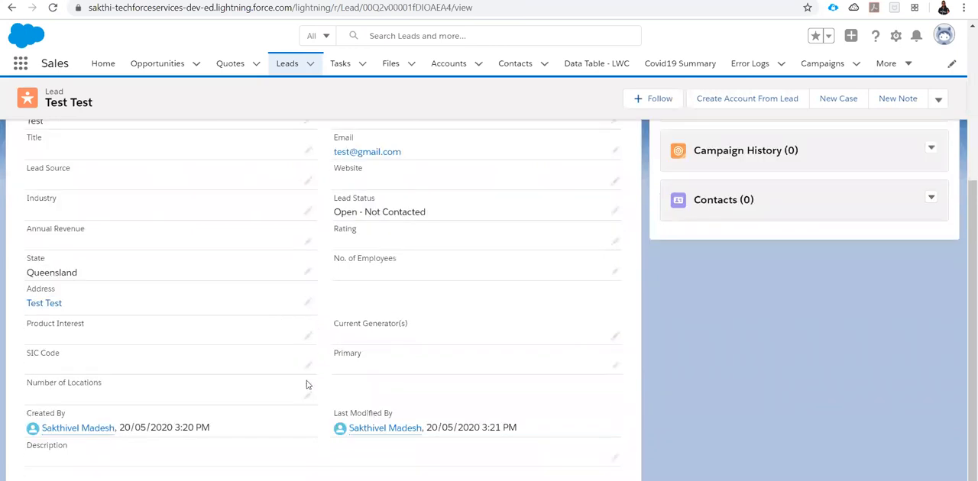
scroll(309, 399, up, 1)
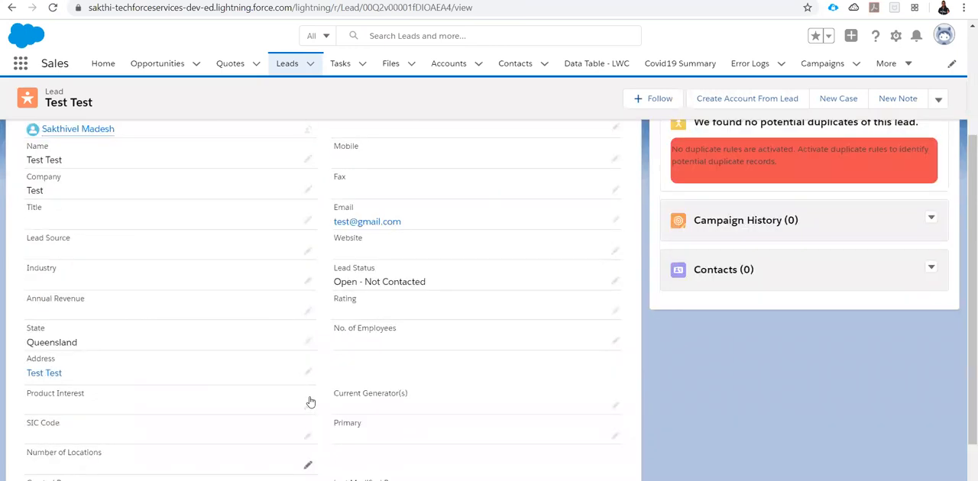
scroll(895, 45, up, 2)
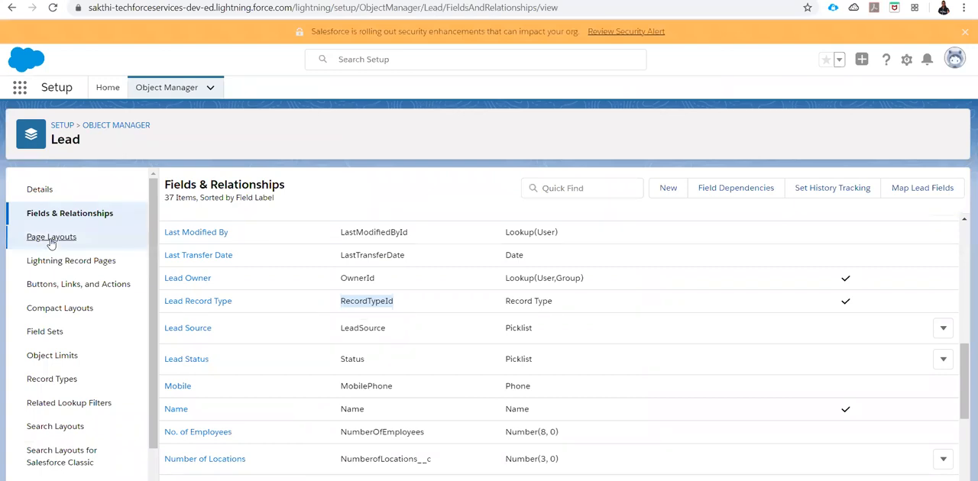
- Add the Lead Record Type field above Phone in the Lead Layout's Lead Information section, save, and check it in the Test Test lead's details
click(51, 238)
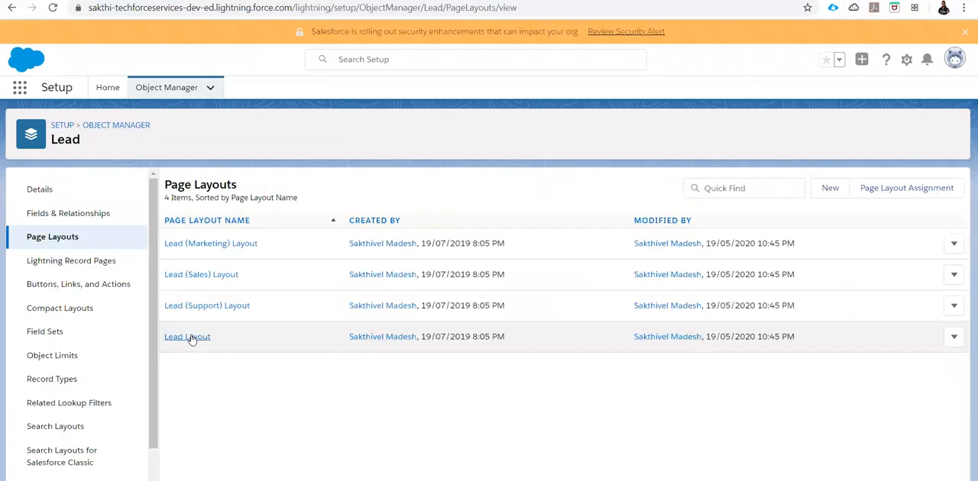
click(187, 337)
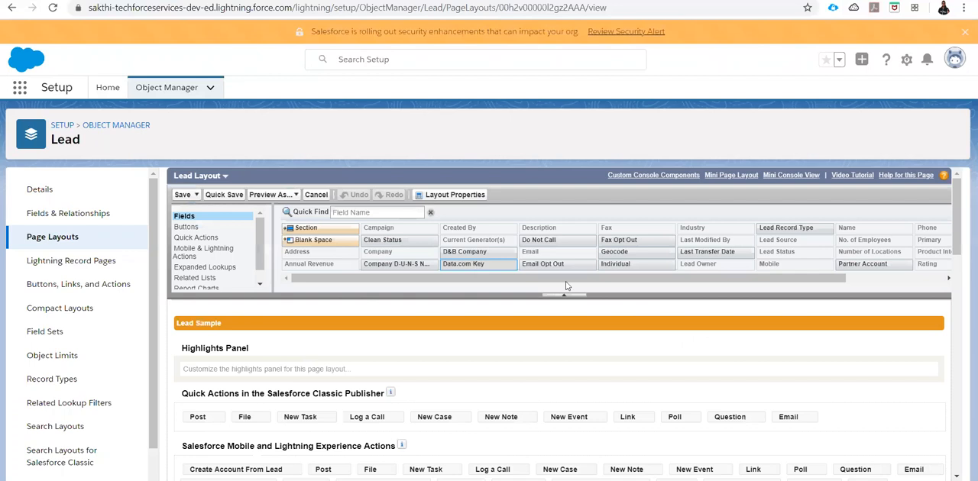
scroll(670, 284, right, 3)
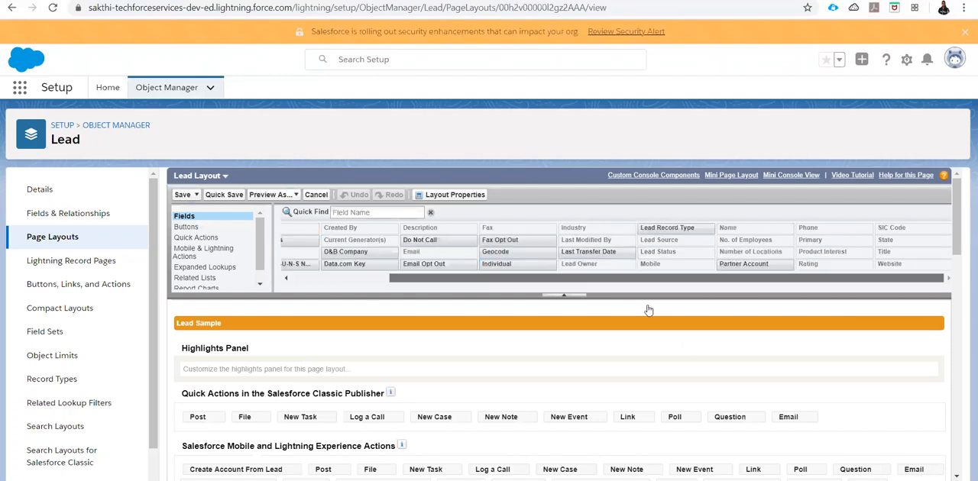
scroll(648, 310, down, 5)
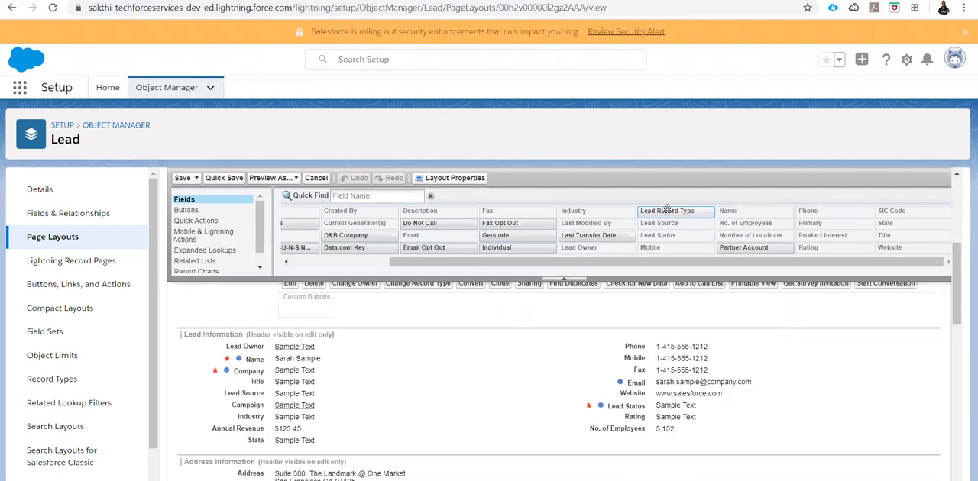
drag(667, 210, 615, 353)
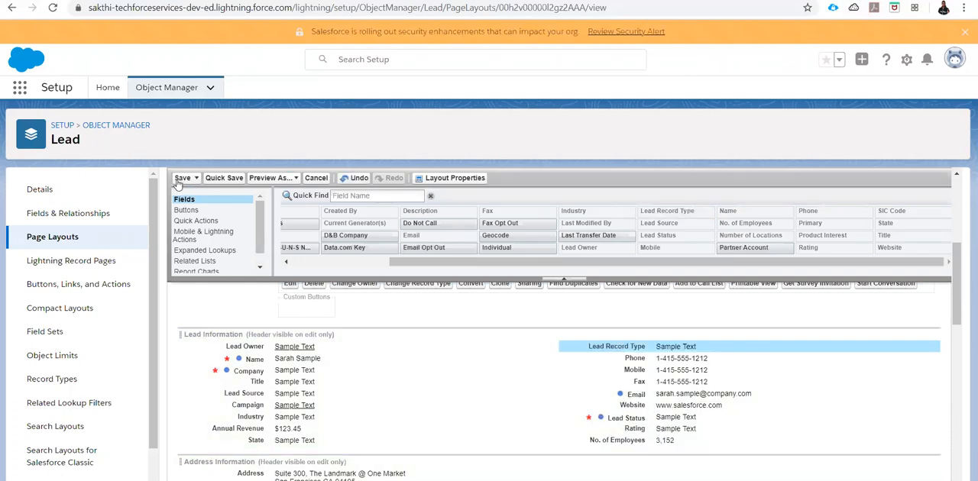
click(182, 178)
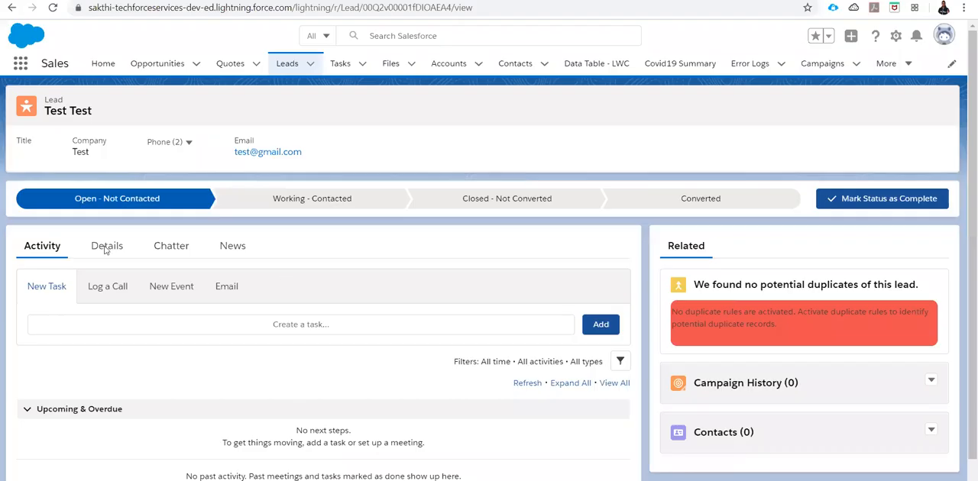
click(114, 253)
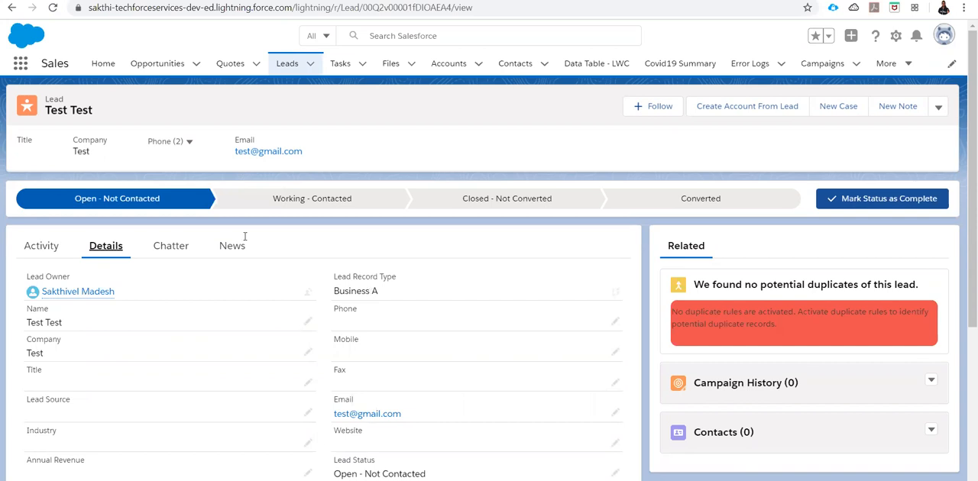
- Examine the recordTypeId input and the State field's id in webtolead.html in Notepad++, and display the Salesforce Web-To Lead.txt topic list in the code editor
key(alt+Tab)
double_click(267, 175)
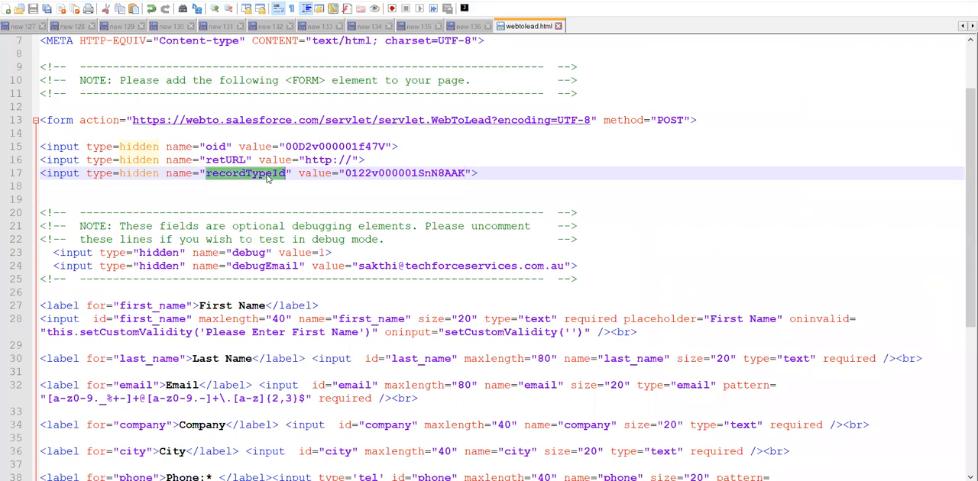
scroll(320, 306, down, 3)
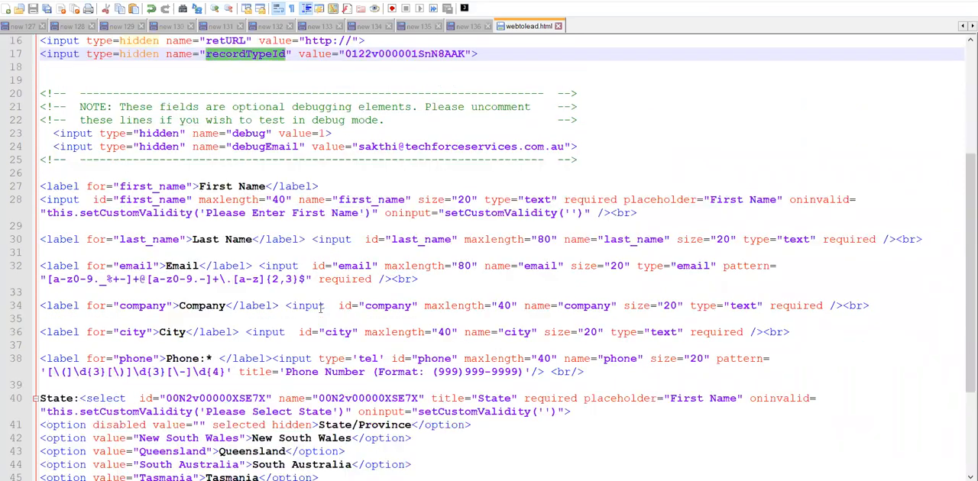
scroll(322, 307, down, 3)
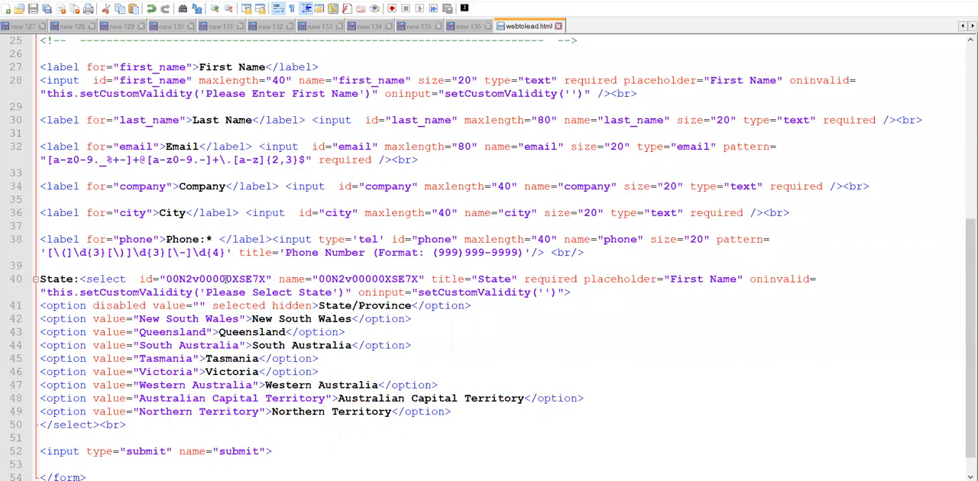
double_click(235, 281)
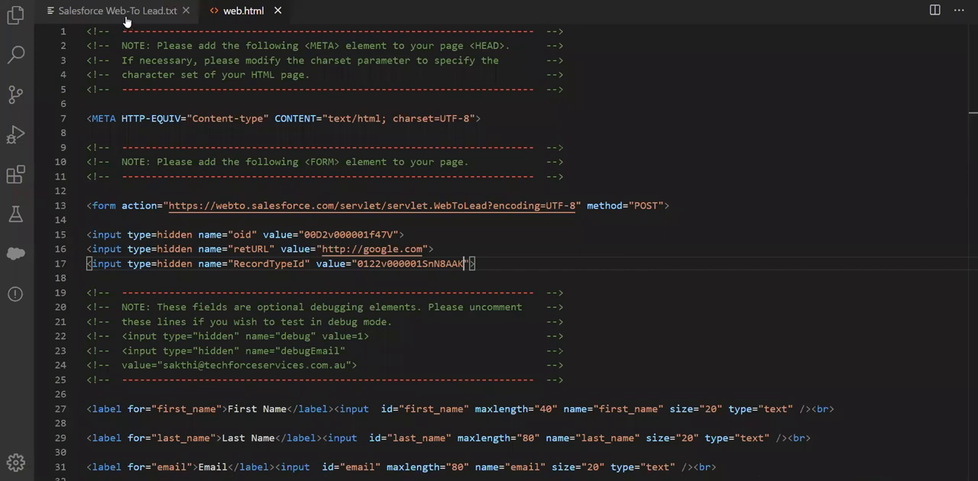
click(125, 12)
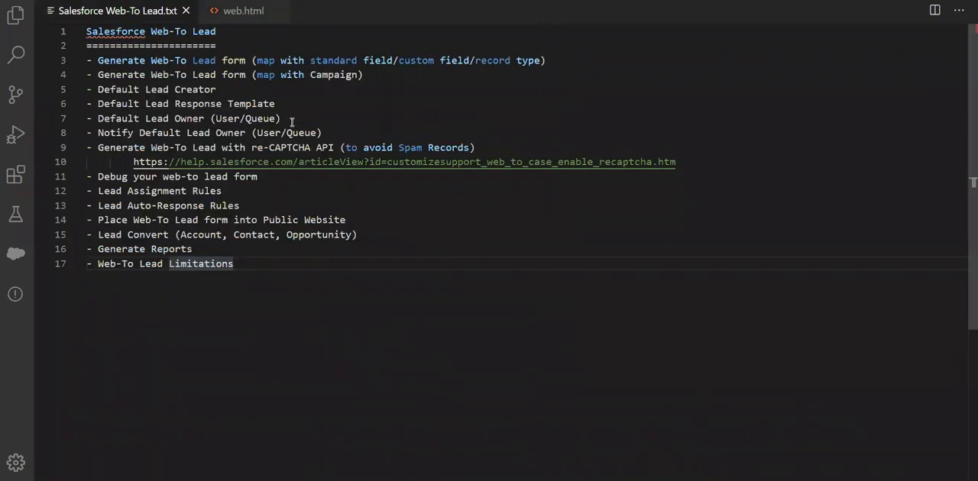